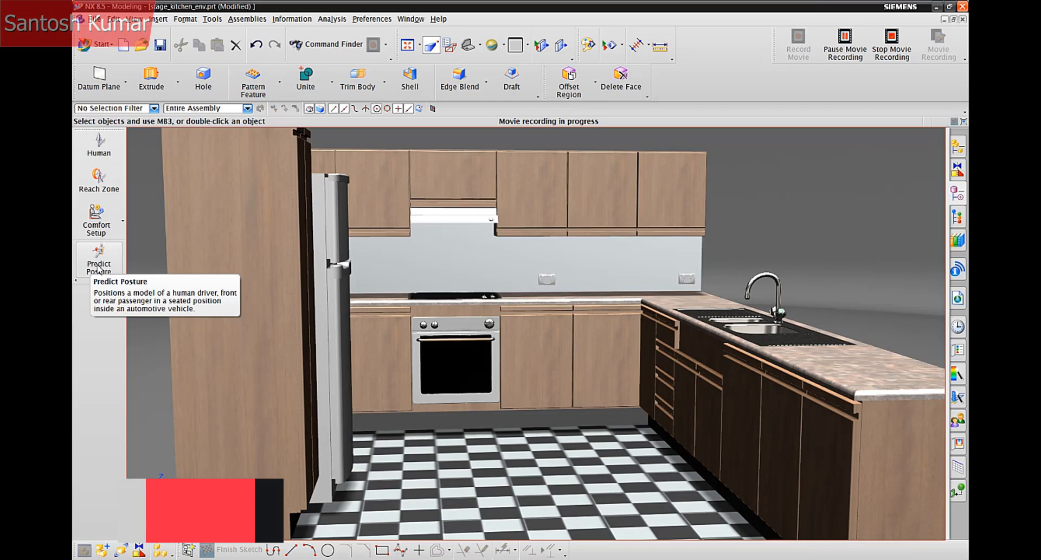
- Start a new human model named Jack, using the ANSUR database and Male gender
left_click(98, 149)
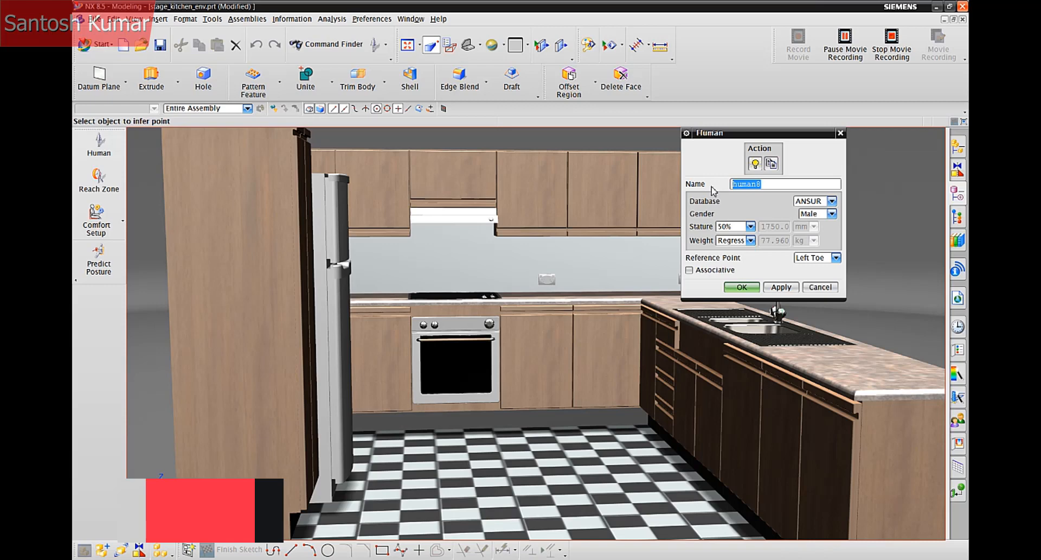
type("Jack")
left_click(832, 201)
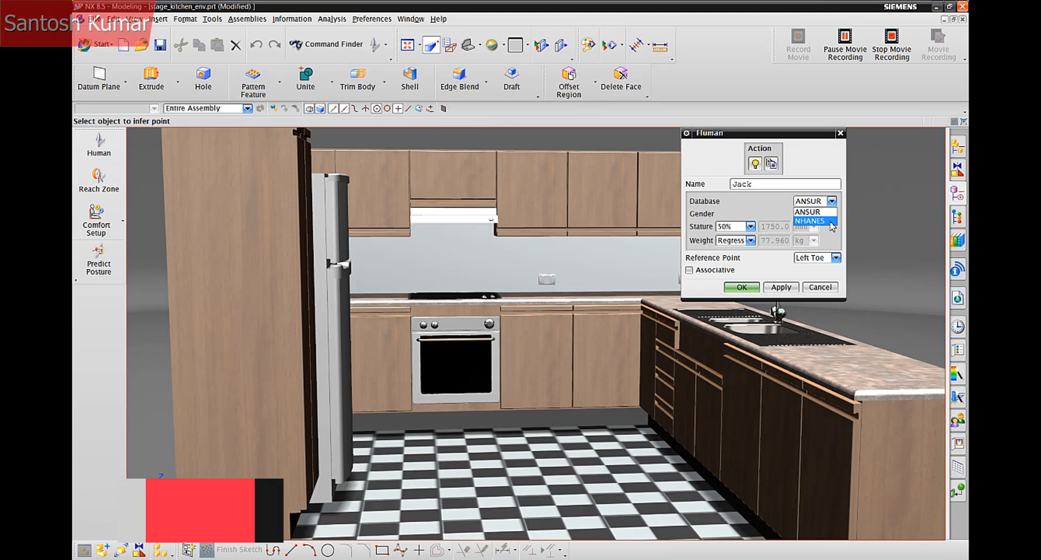
left_click(834, 242)
left_click(833, 214)
left_click(829, 224)
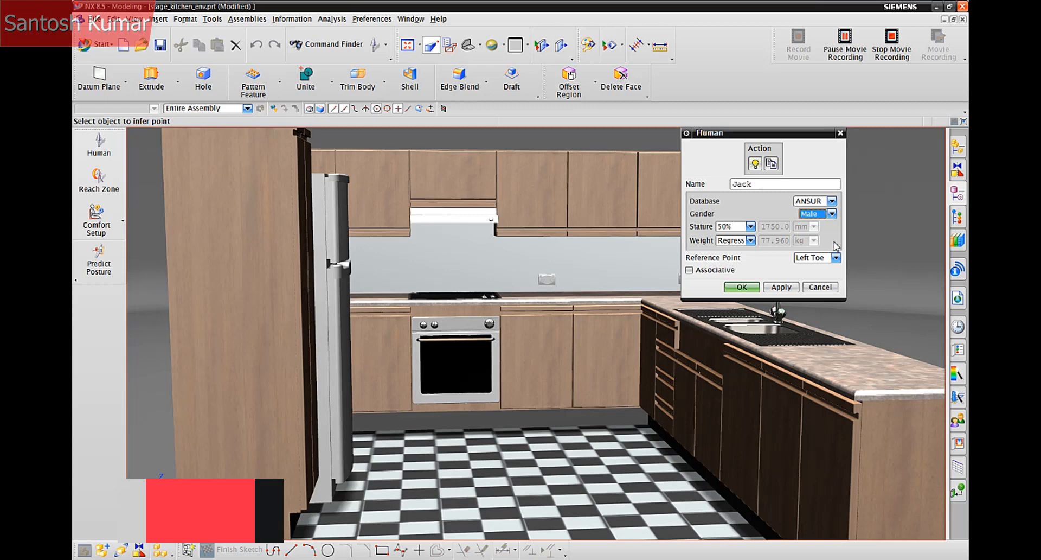
- Create the human with 50% stature and Regress weight, standing on the checkered floor in front of the oven
left_click(750, 226)
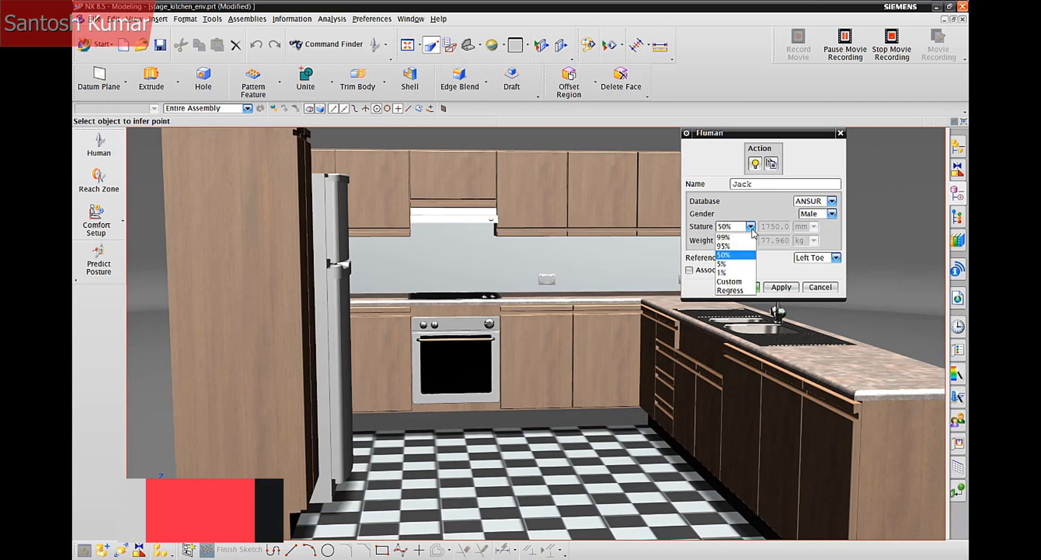
left_click(752, 230)
left_click(751, 242)
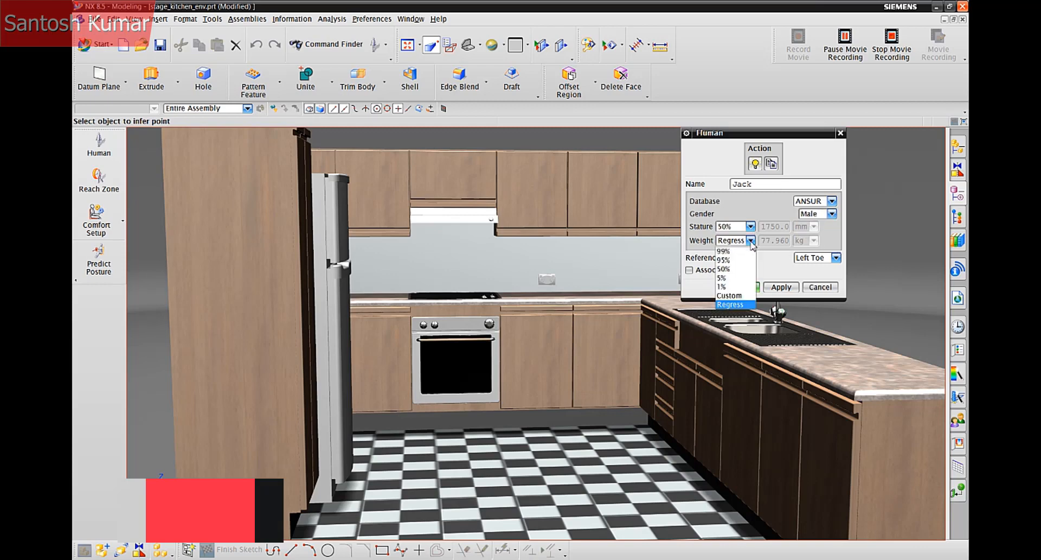
left_click(752, 242)
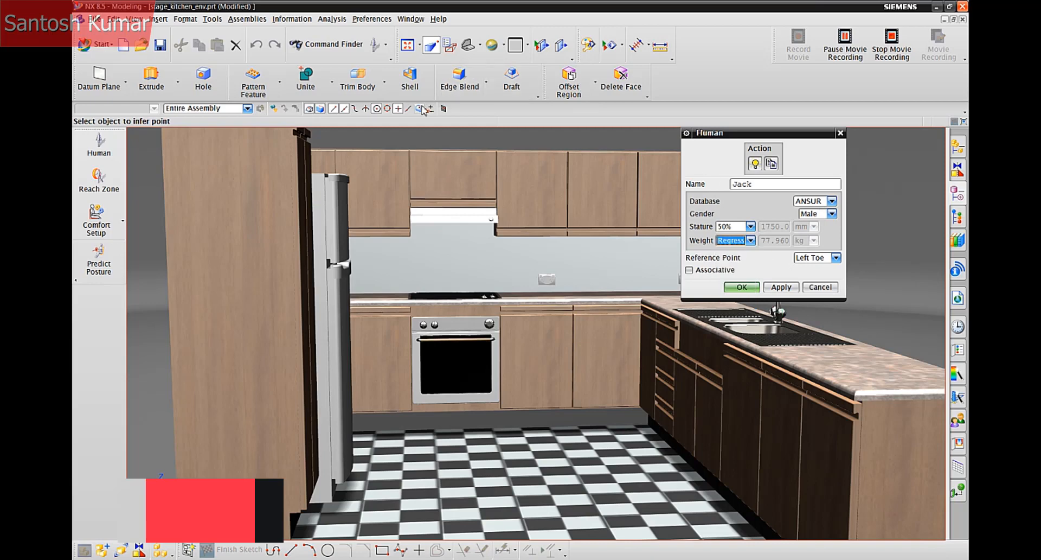
left_click(557, 505)
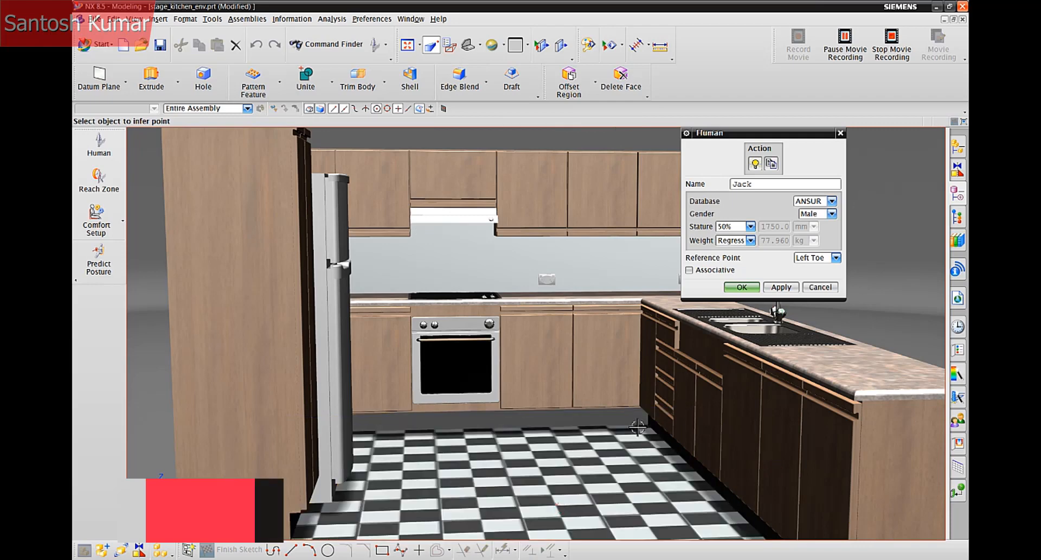
left_click(742, 287)
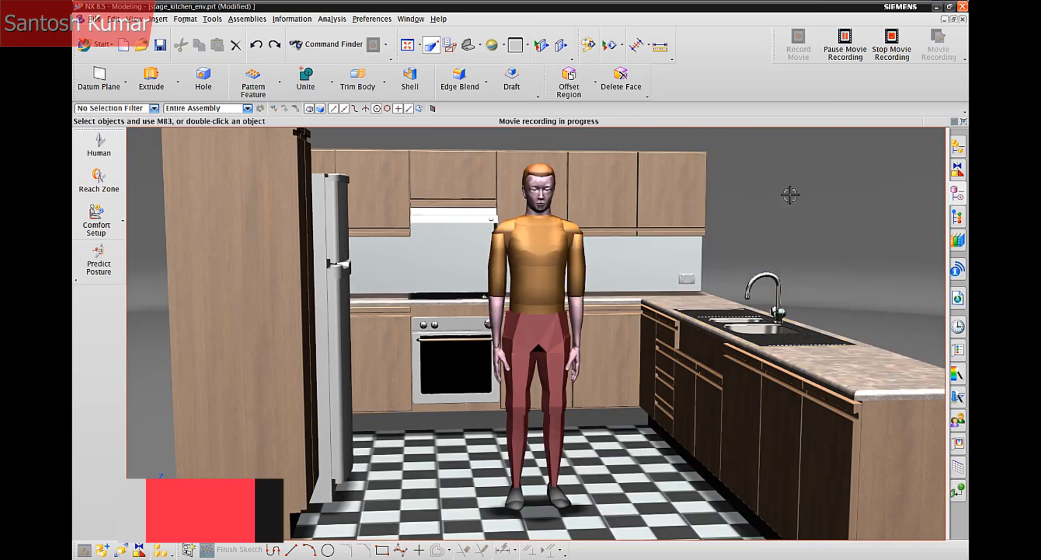
- Open the human for editing and review its body site display options
double_click(522, 249)
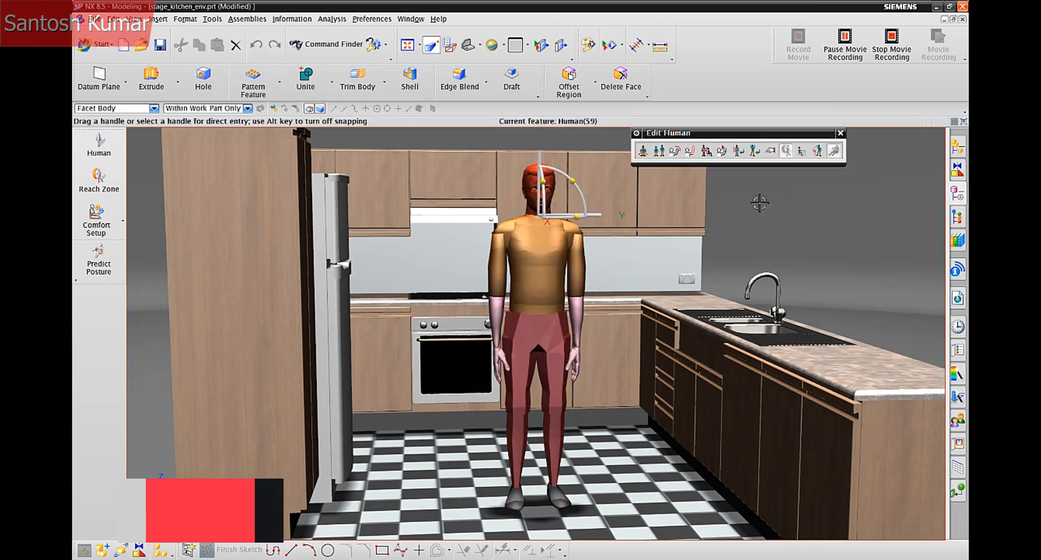
left_click(644, 152)
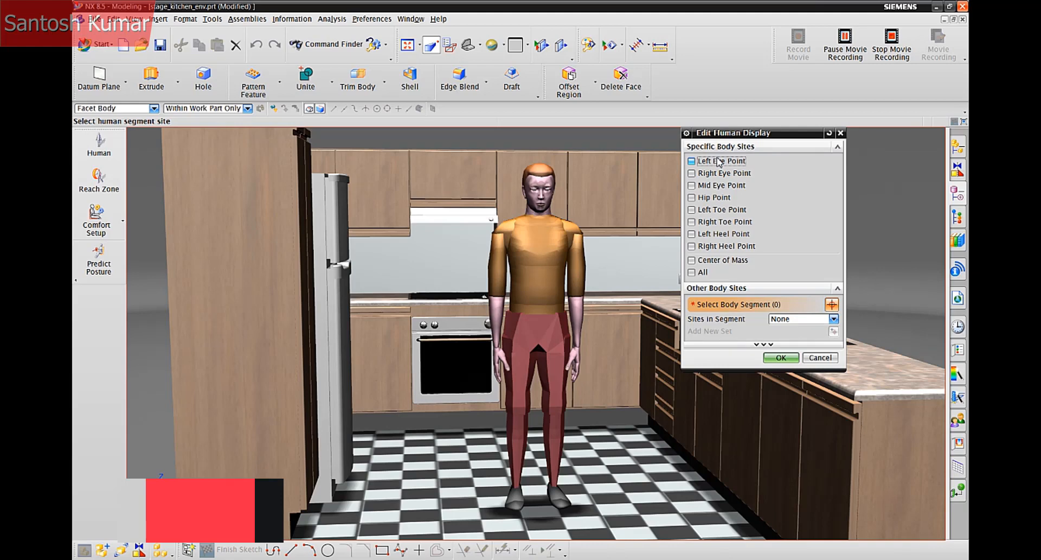
left_click(782, 357)
- Modify the human's weight to a Custom value of 105 kg
left_click(659, 150)
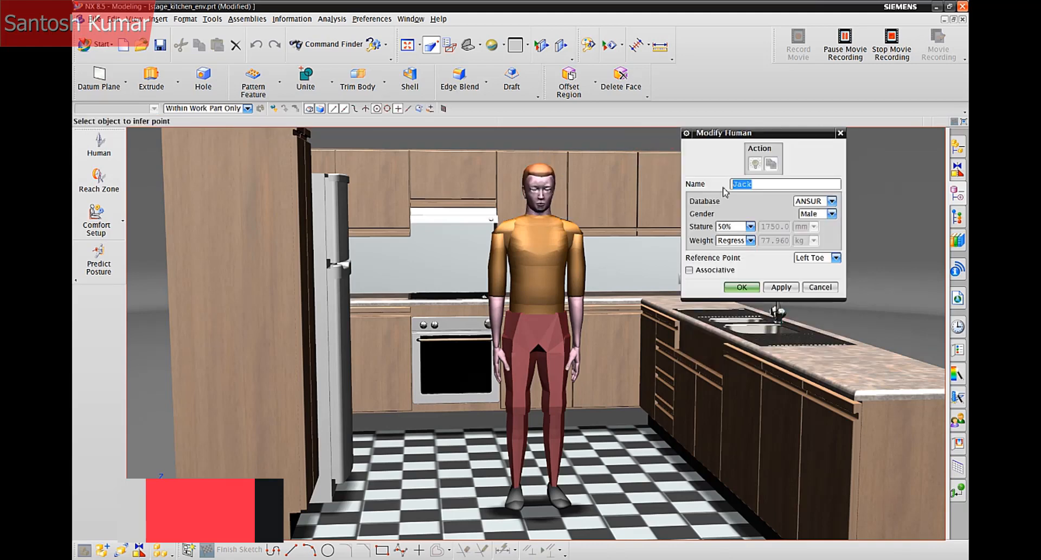
left_click(751, 240)
left_click(733, 303)
double_click(772, 241)
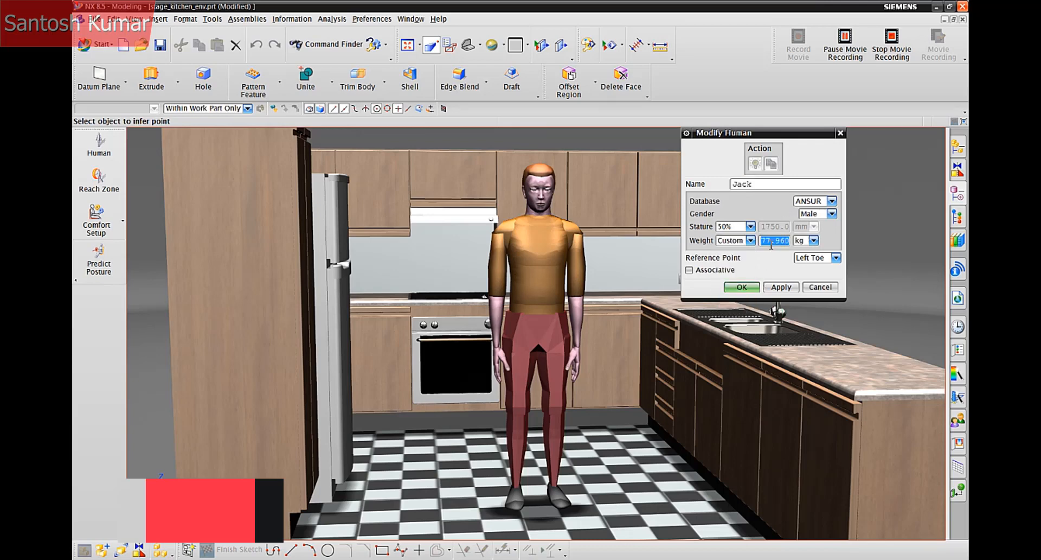
type("105")
left_click(758, 287)
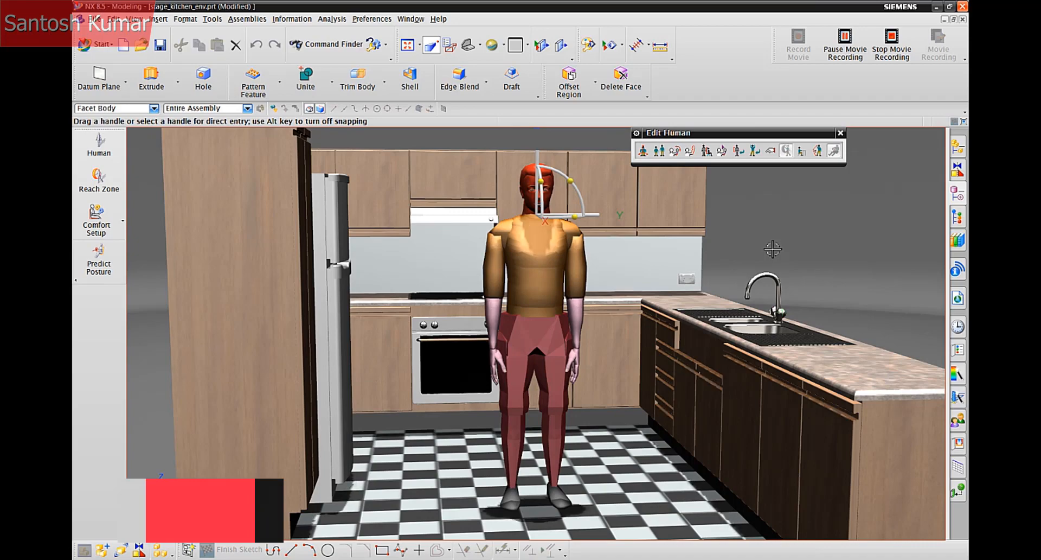
- Rotate and tilt the human's head at the neck
scroll(543, 228, "up", 4)
left_click_drag(569, 311, 522, 316)
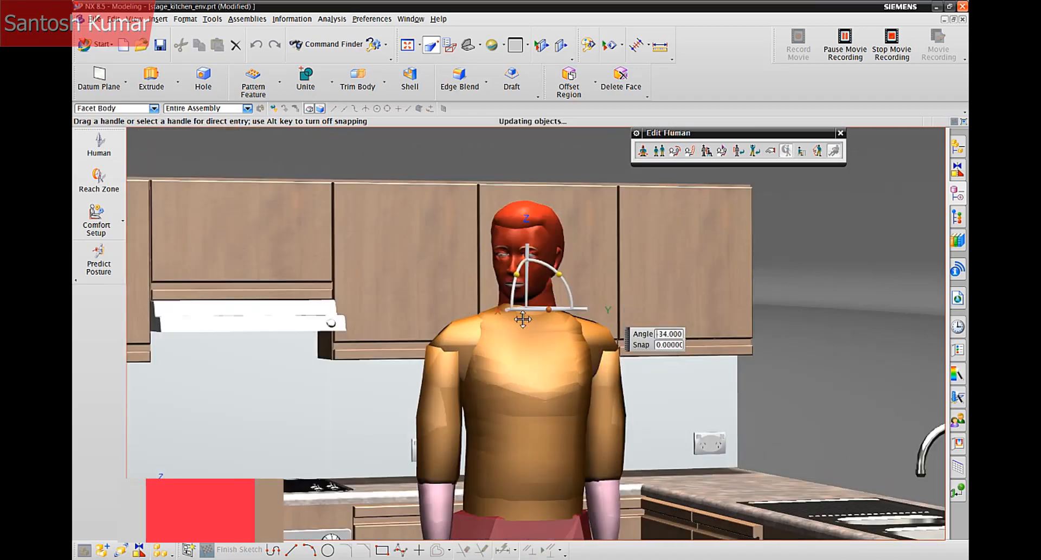
left_click_drag(524, 281, 526, 269)
- Pose the human's right arm by rotating the upper arm at the shoulder and bending the elbow to raise the hand
left_click(470, 322)
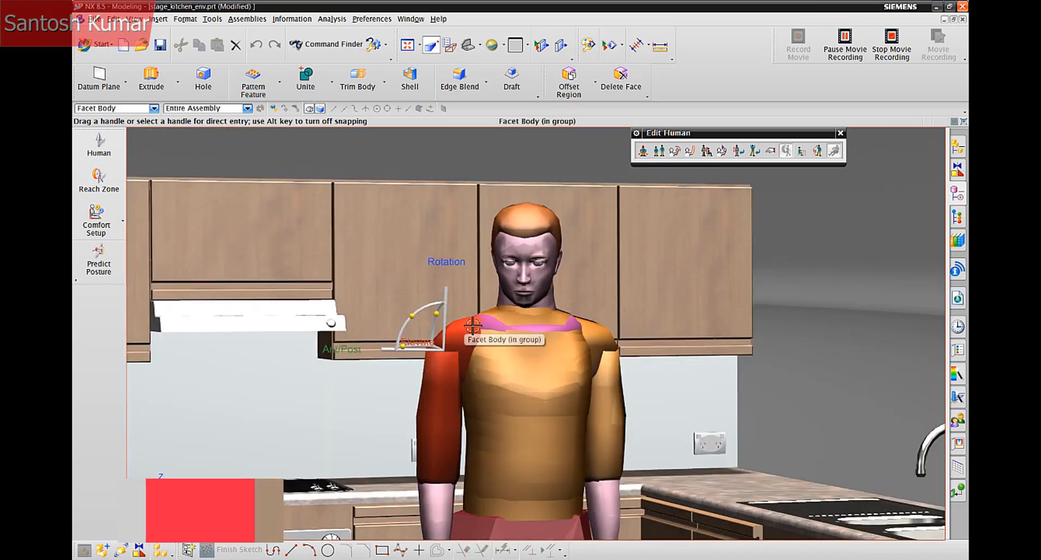
left_click_drag(421, 320, 409, 345)
middle_click_drag(510, 438, 473, 356, "shift")
left_click(474, 356)
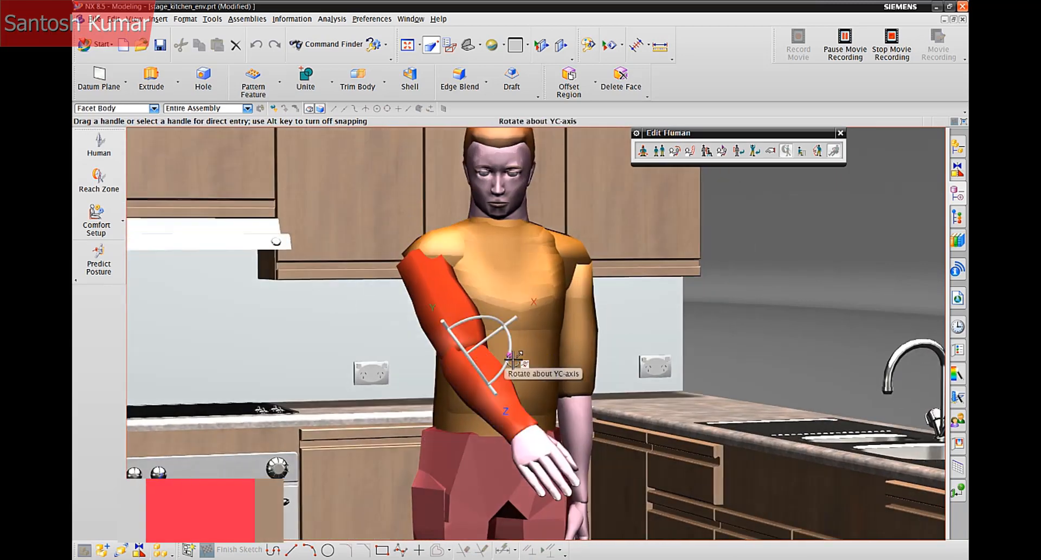
left_click_drag(473, 354, 432, 276)
left_click(432, 276)
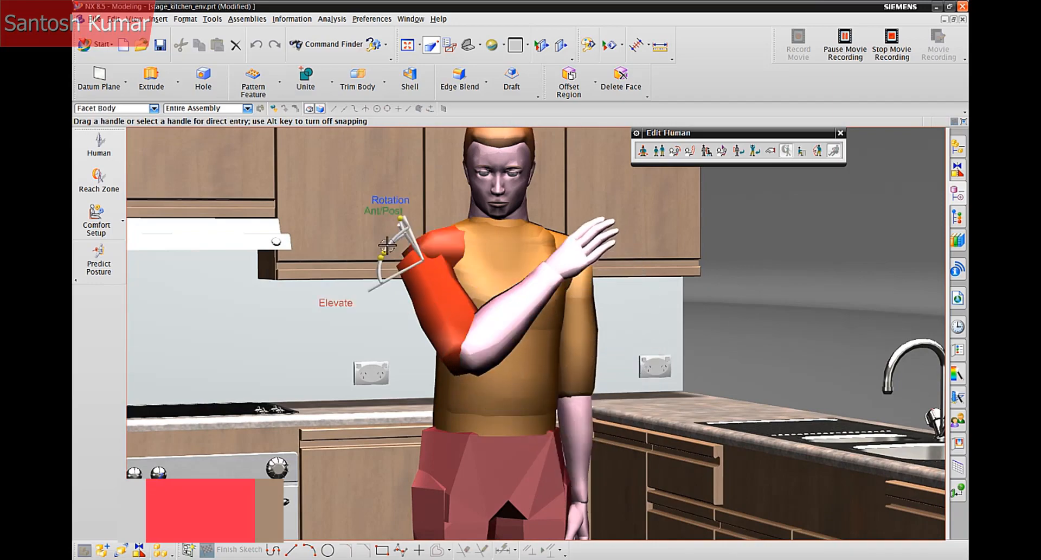
left_click_drag(383, 245, 381, 305)
- Rotate the raised right hand at the wrist
middle_click_drag(417, 244, 320, 250)
scroll(402, 325, "up", 3)
left_click(406, 365)
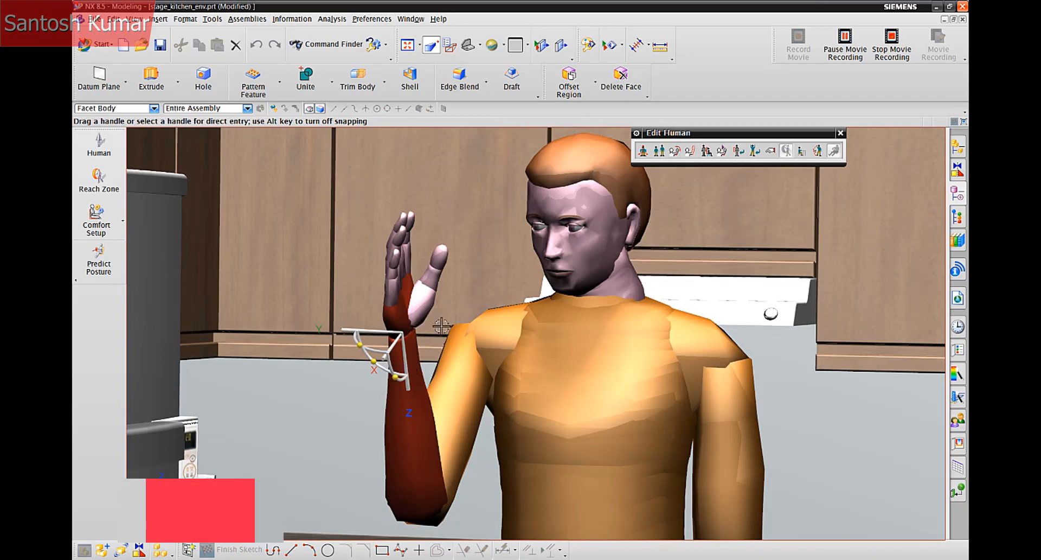
left_click_drag(372, 348, 401, 267)
- Curl the outer segments of the right hand's index, middle and ring fingers
middle_click_drag(400, 267, 352, 274)
scroll(353, 274, "up", 3)
left_click(339, 261)
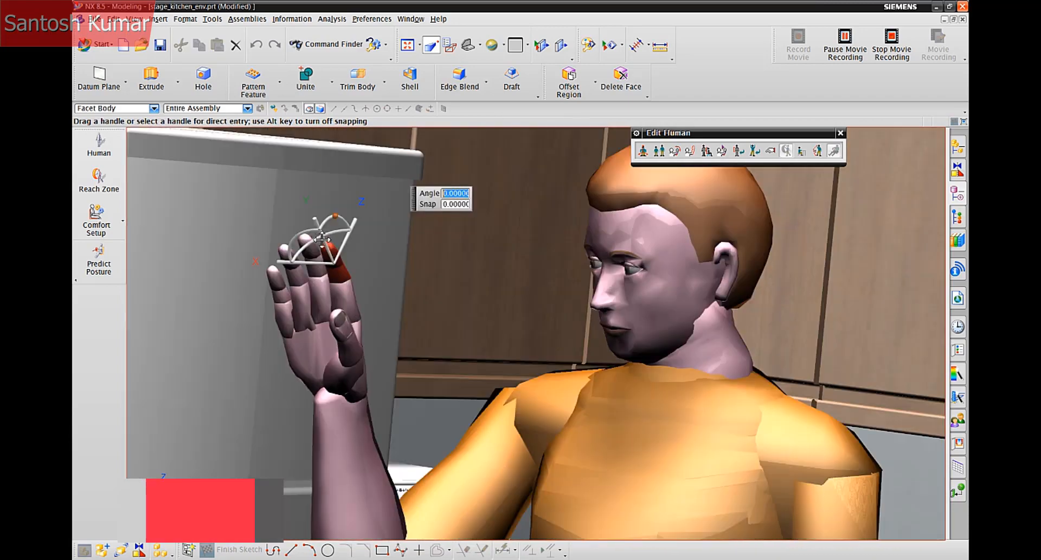
left_click_drag(350, 217, 375, 249)
left_click(308, 244)
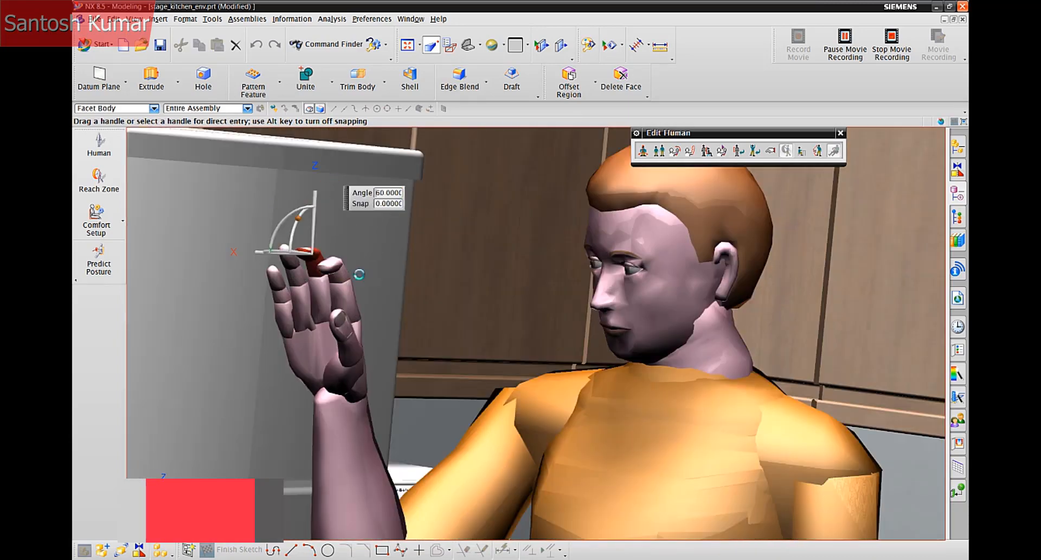
left_click(293, 262)
left_click_drag(299, 218, 361, 308)
left_click(354, 295)
- Bend the lower joints of the right hand's curled fingers toward the palm
left_click(310, 284)
left_click_drag(324, 223, 376, 302)
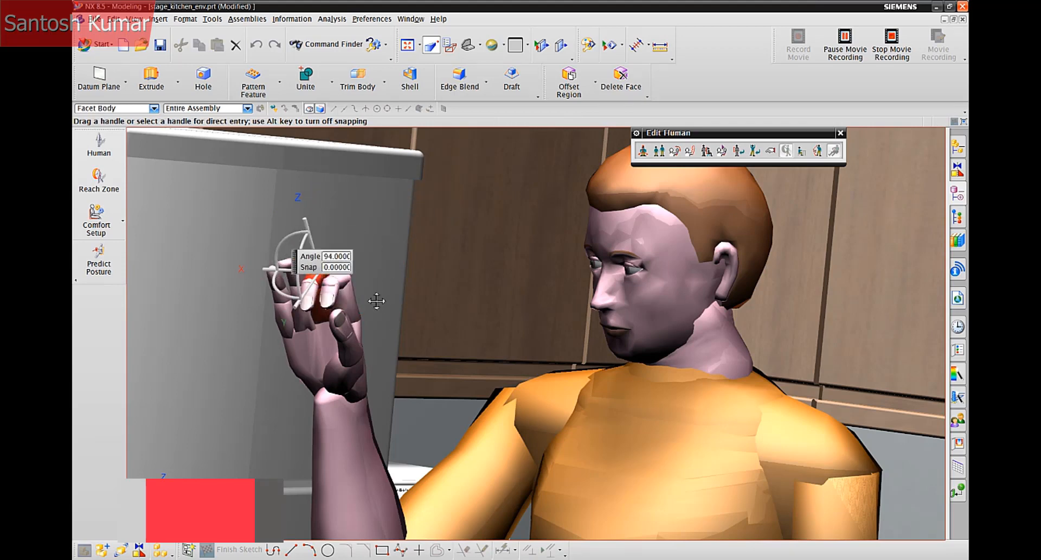
left_click(301, 299)
left_click_drag(309, 238, 370, 297)
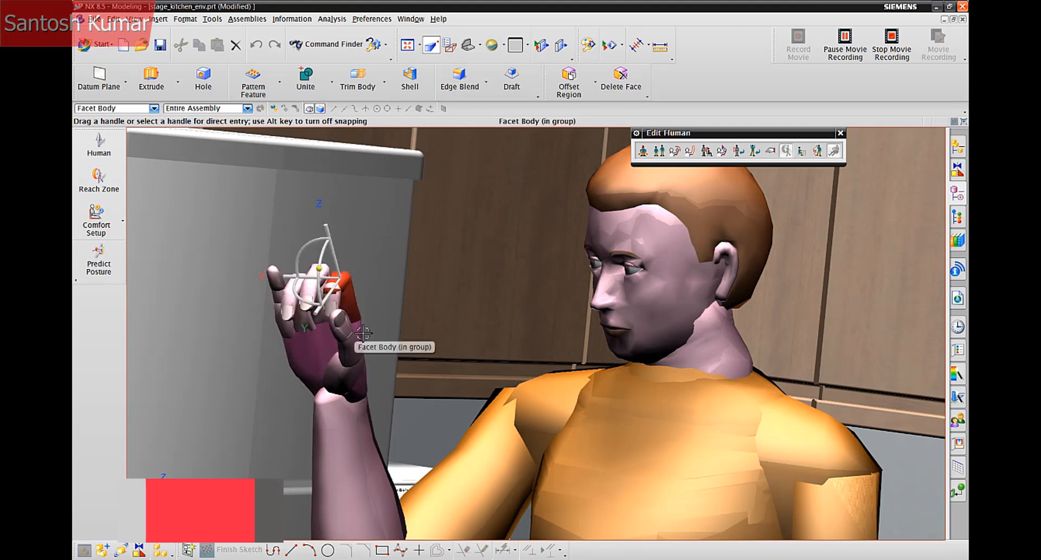
- Adjust the remaining finger joints of the raised right hand and finish editing the human
left_click(356, 332)
middle_click_drag(365, 315, 588, 320)
scroll(588, 320, "up", 4)
left_click(589, 319)
left_click_drag(589, 276, 610, 241)
left_click(532, 274)
left_click_drag(532, 273, 454, 344)
left_click(505, 344)
scroll(656, 280, "down", 5)
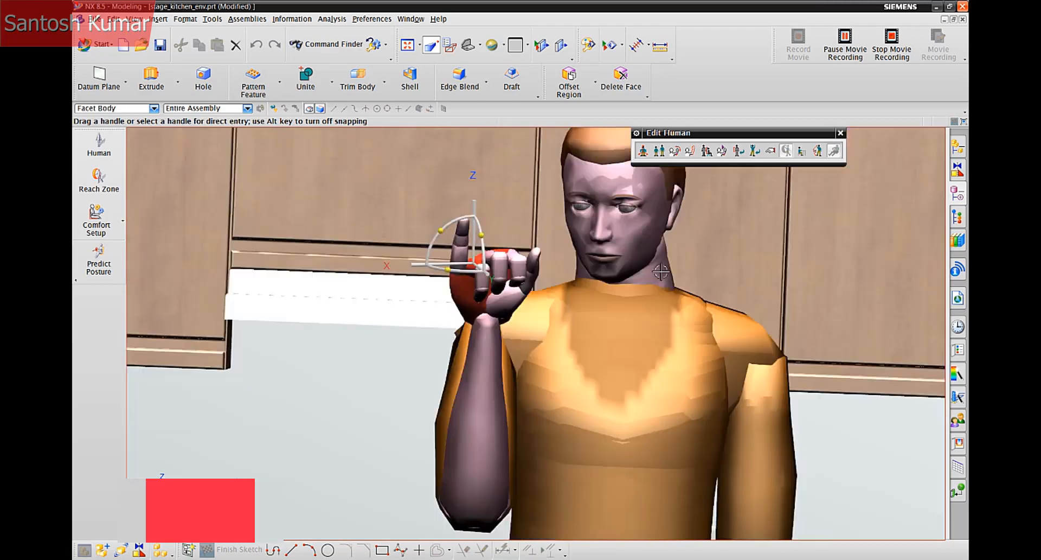
middle_click_drag(718, 278, 661, 271)
middle_click(661, 271)
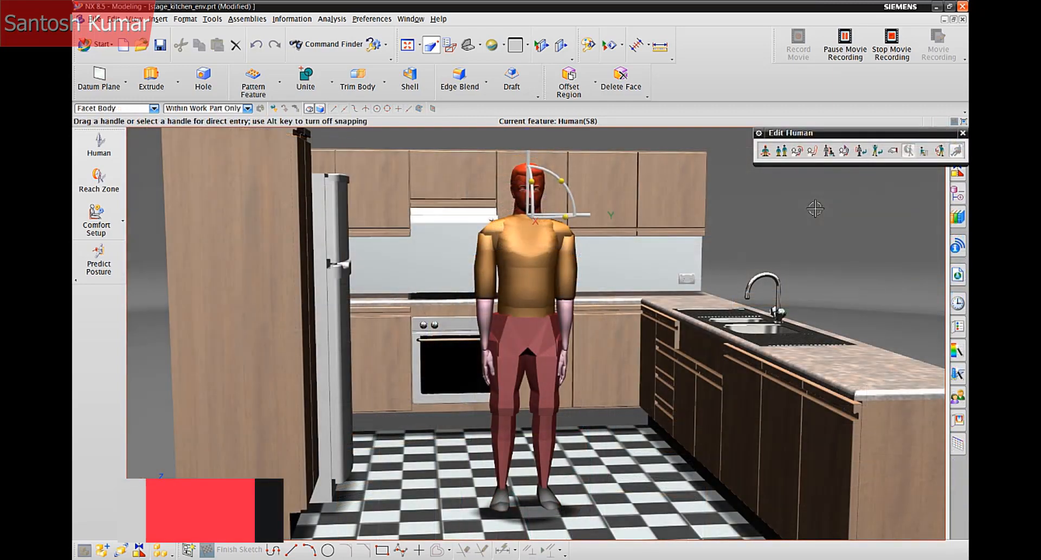
- Try a breadth scale factor of 1.5 on the human's forearms with Segment Scaling, then reset it
left_click(812, 152)
left_click(565, 317)
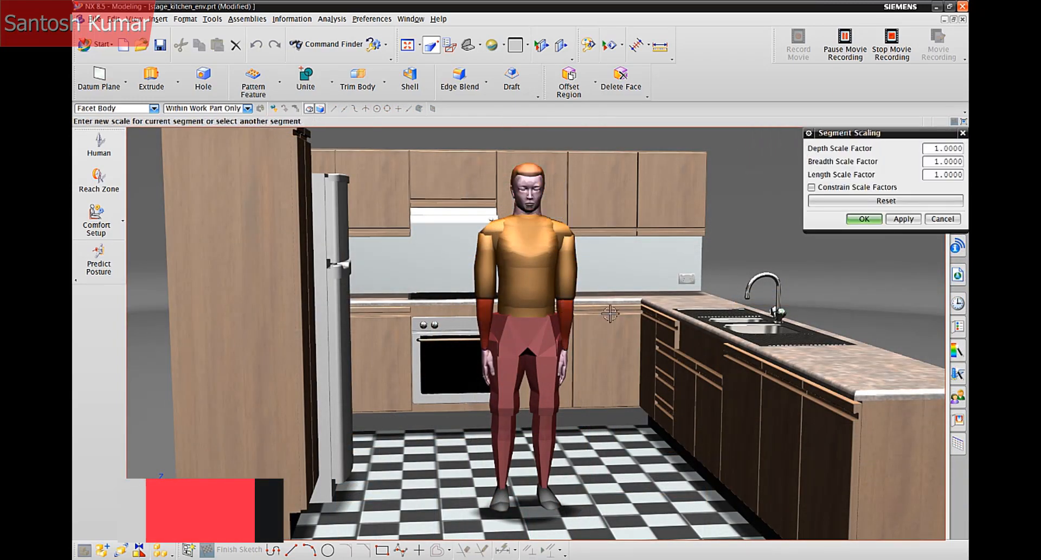
left_click(928, 162)
type("1.5")
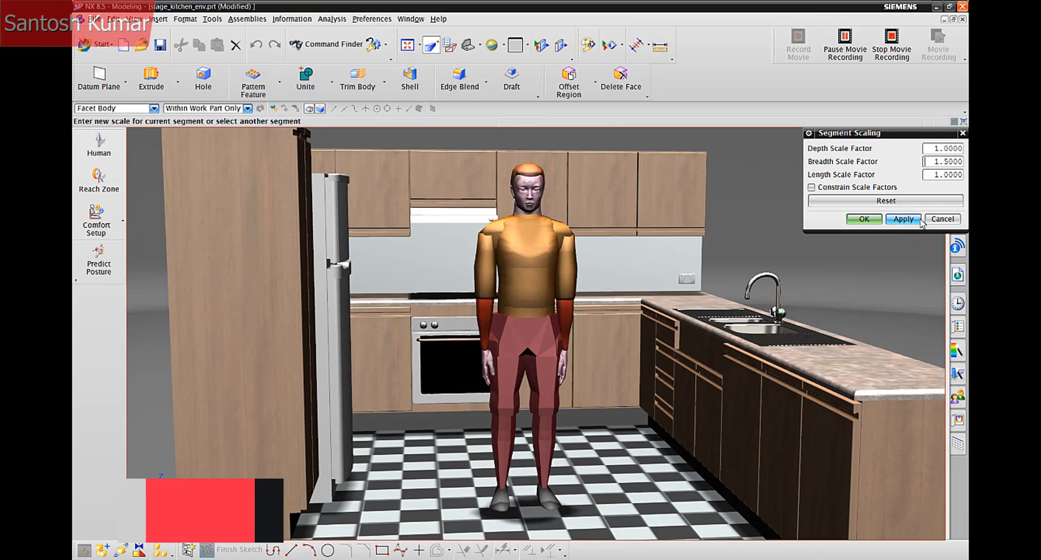
left_click(904, 218)
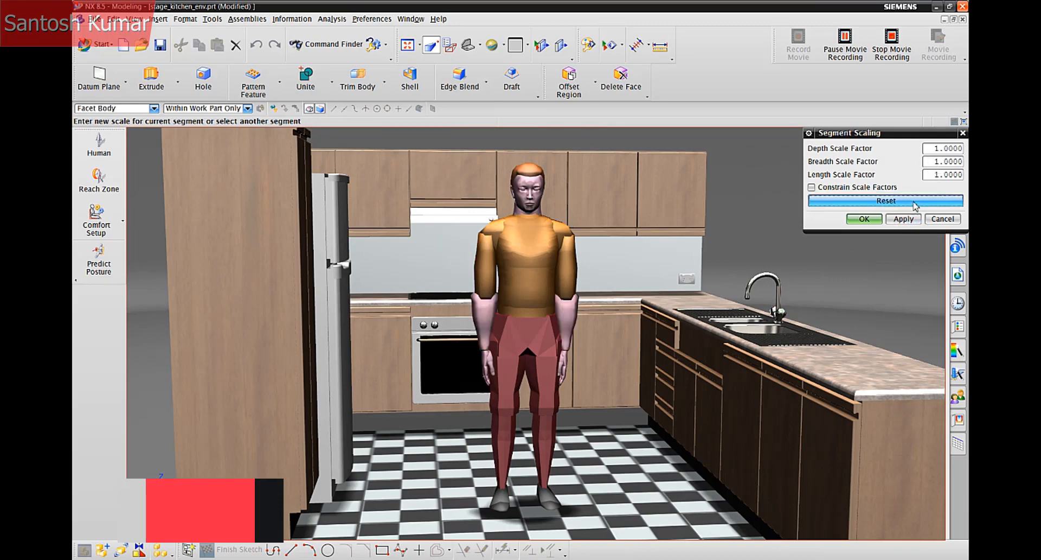
left_click(878, 218)
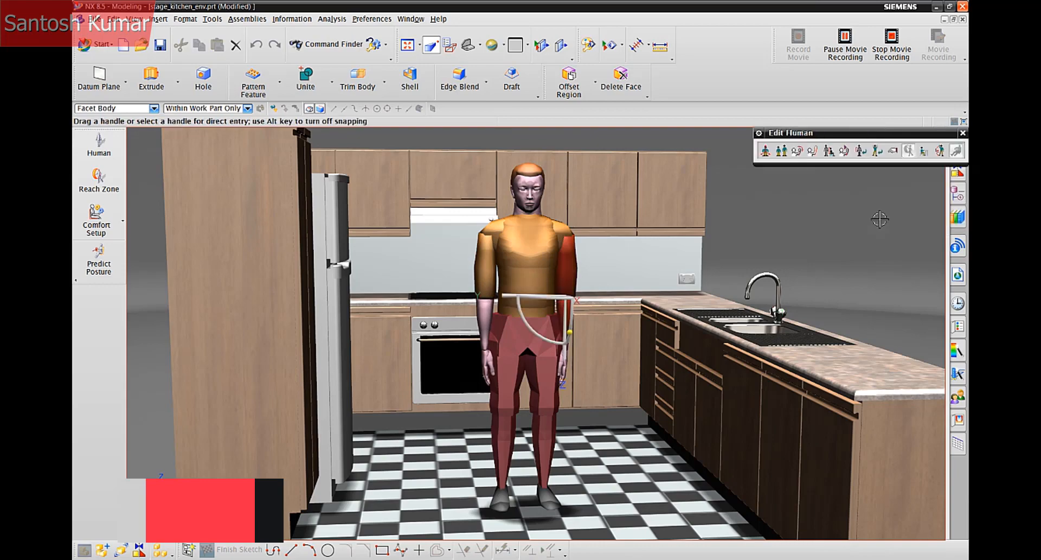
- Try a Shoulder Elbow Length of 450 mm with Advanced Scaling, then discard the change
left_click(828, 148)
left_click(959, 270)
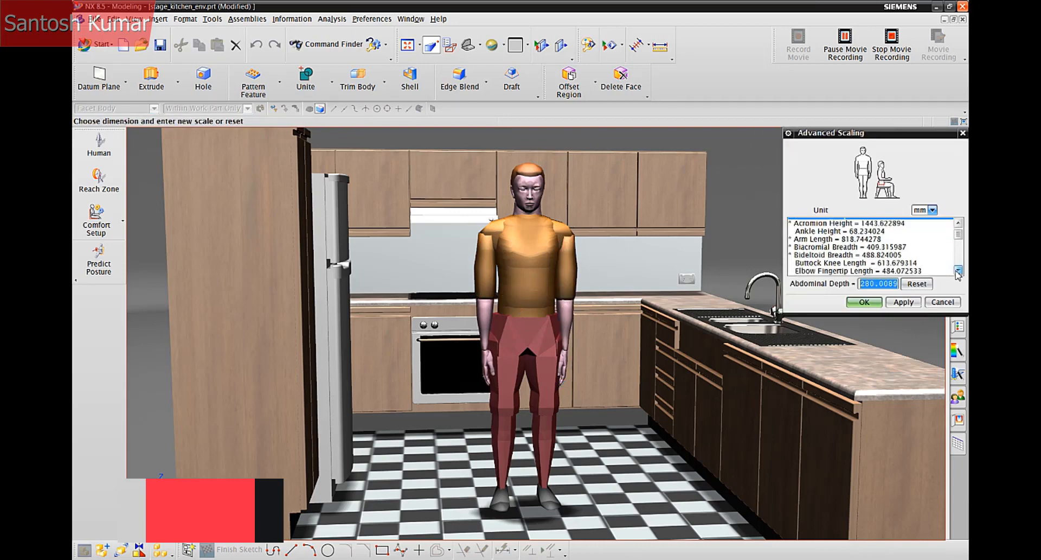
left_click_drag(959, 243, 958, 257)
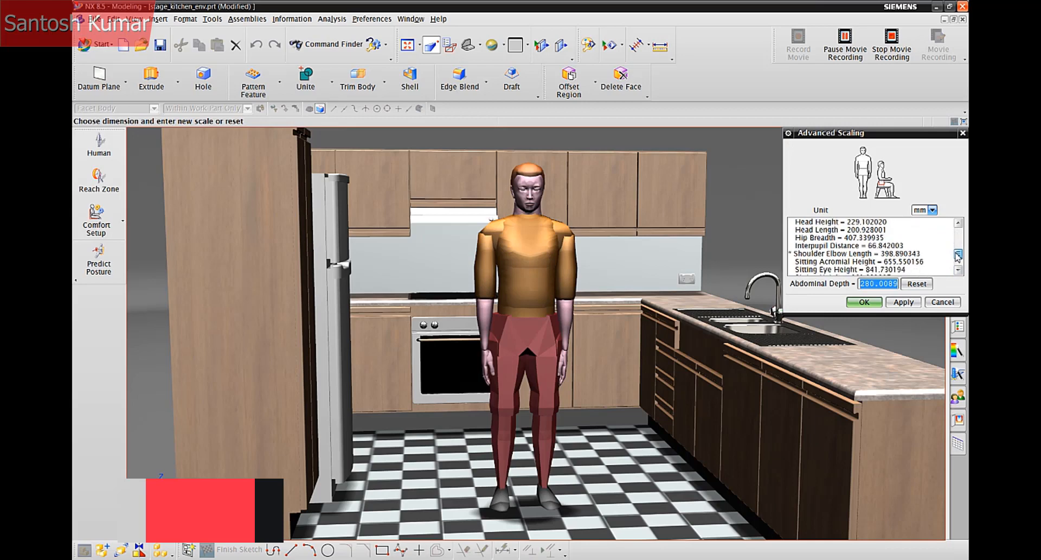
left_click(869, 253)
left_click(896, 284)
type("450")
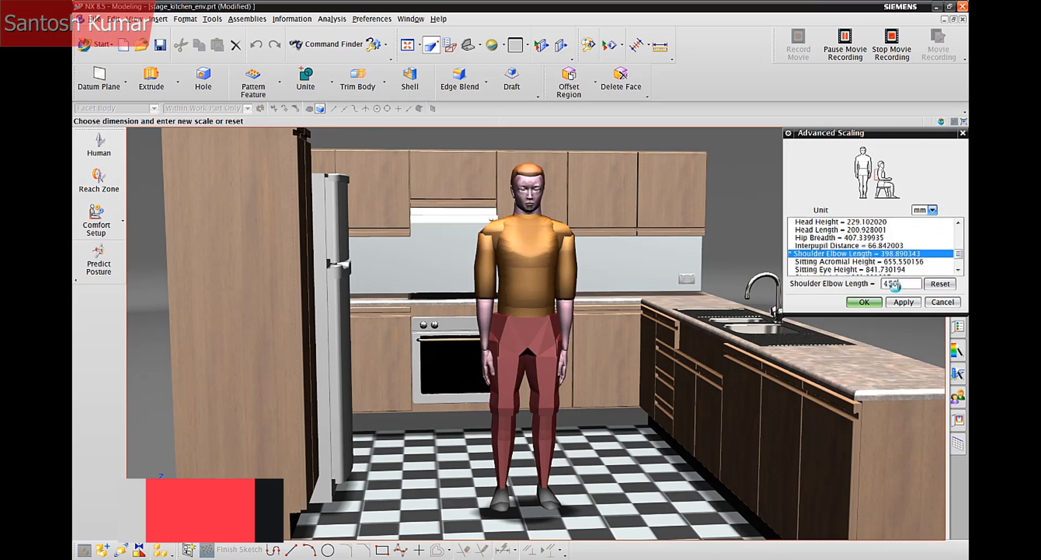
key("Return")
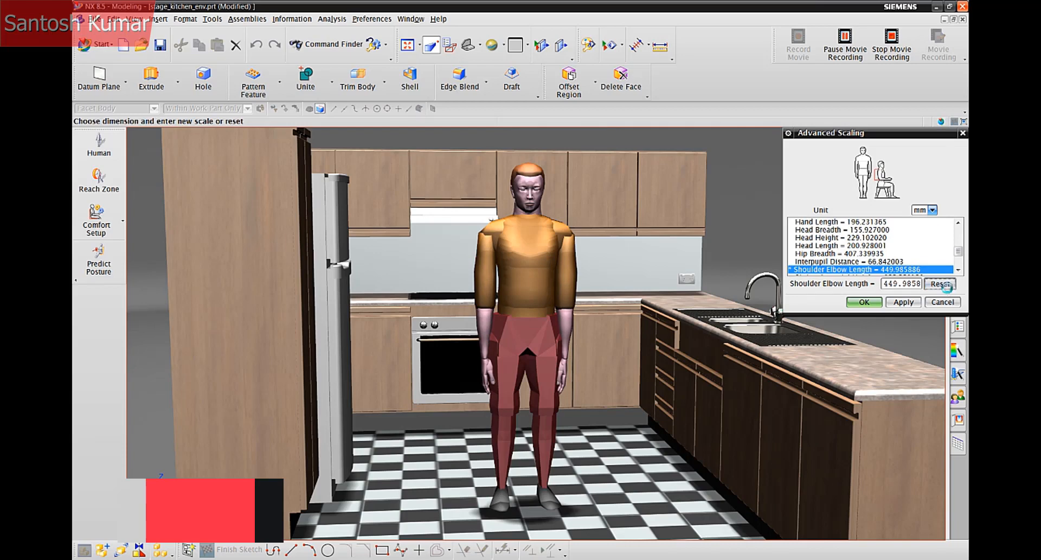
left_click(943, 302)
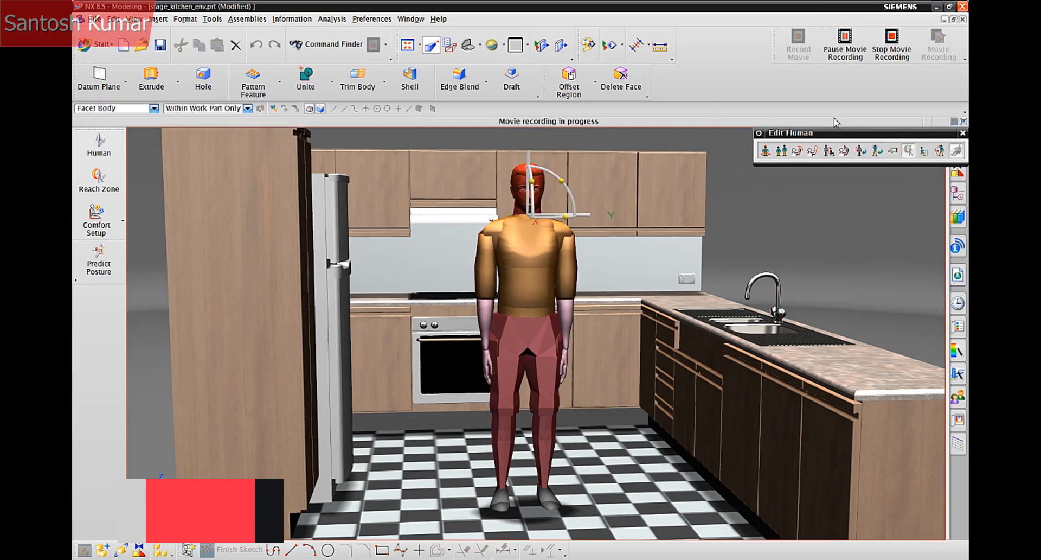
- Apply the carry_load posture and then the kneel_one_knee posture from the postures_v60 library to the human
left_click(924, 151)
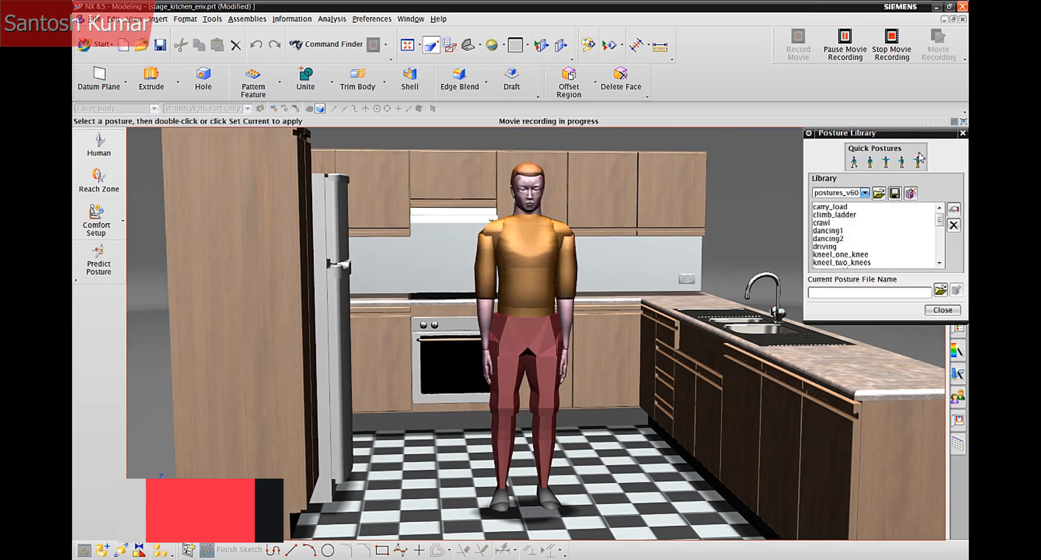
double_click(848, 207)
double_click(867, 255)
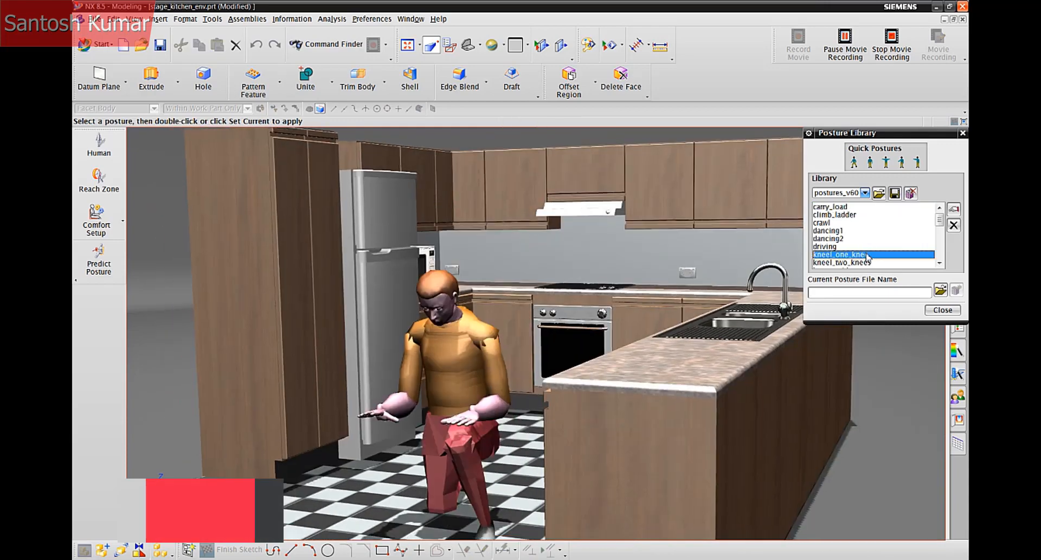
- Try several more postures from the postures_v60 library on the human, ending with shovel, and close the Posture Library
double_click(869, 262)
left_click_drag(940, 217, 940, 234)
double_click(825, 246)
double_click(826, 263)
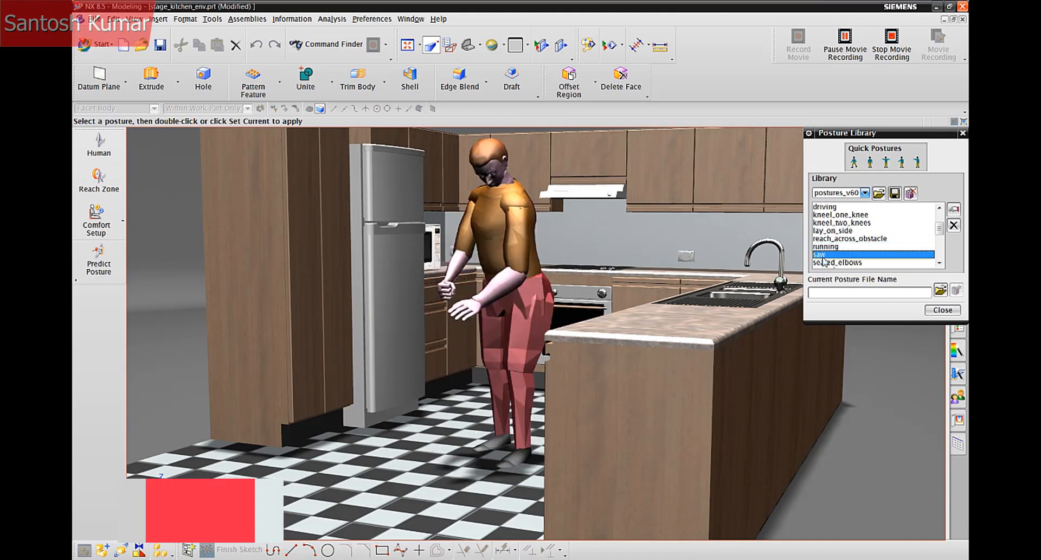
scroll(866, 238, "down", 3)
double_click(865, 232)
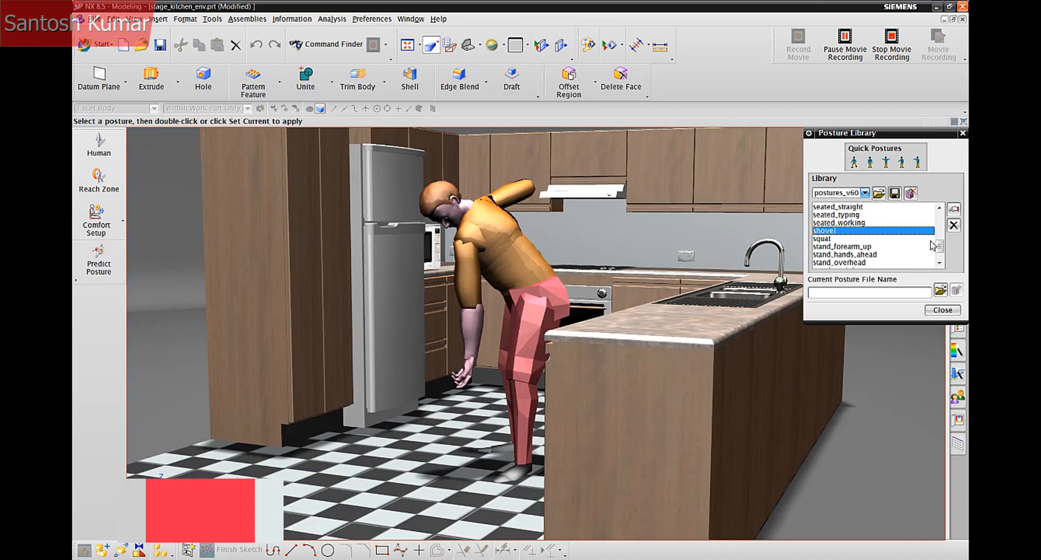
left_click(942, 310)
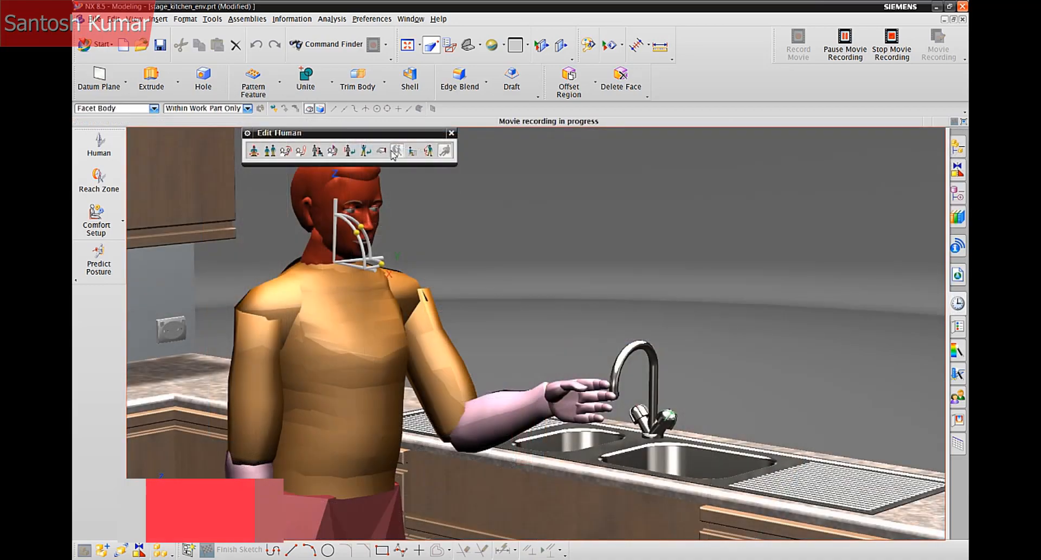
- Open the Hand Shape Library and apply the quick hand shapes one after another to the human's left hand, including maximum_grip and fingers_spread
left_click(395, 152)
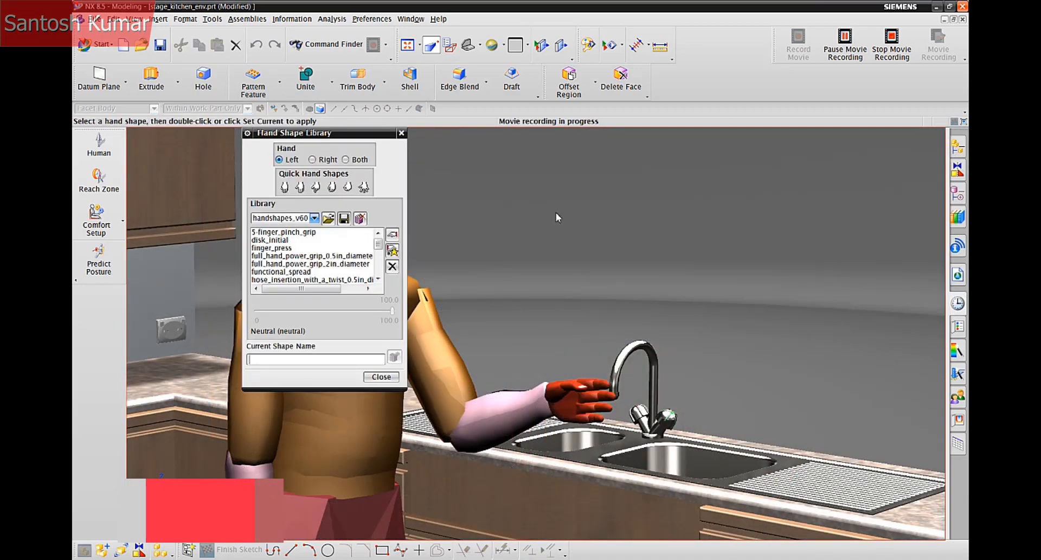
middle_click_drag(556, 213, 498, 304)
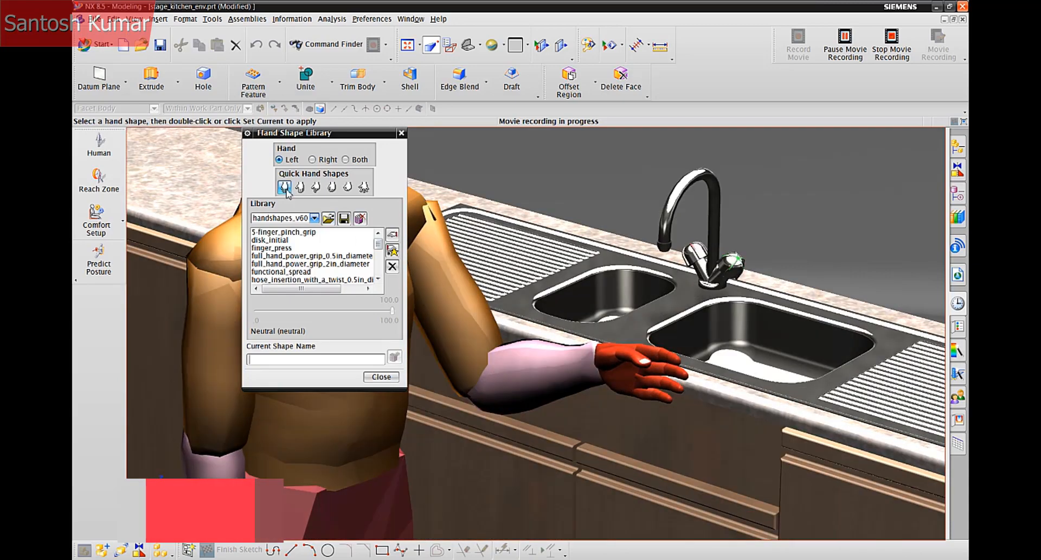
left_click(287, 189)
left_click(301, 189)
left_click(316, 190)
left_click(332, 189)
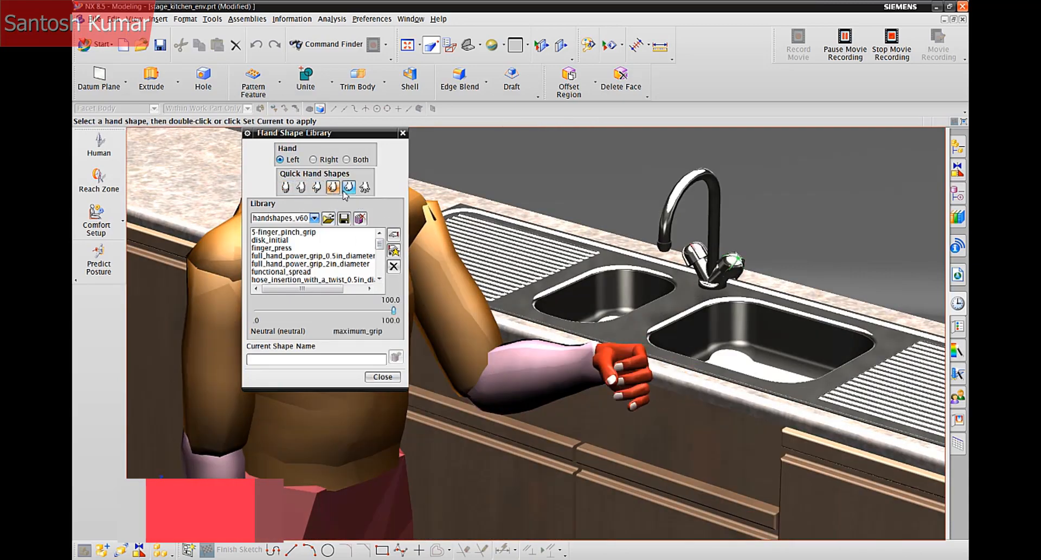
left_click(346, 188)
- Apply handshapes_v60 library shapes to the left hand, including precision_grip and finally steering_grip, and close the library
left_click(369, 256)
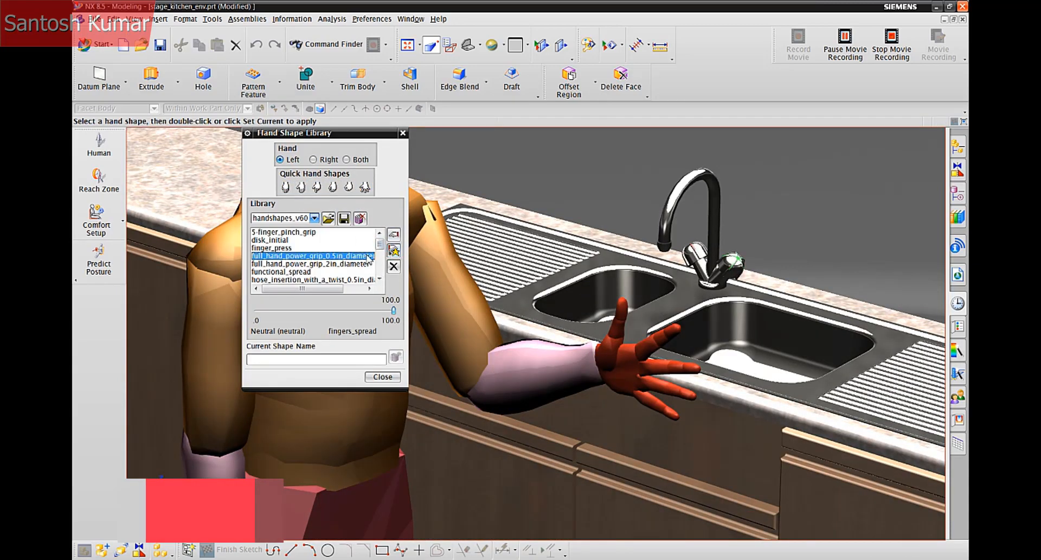
double_click(367, 255)
double_click(320, 287)
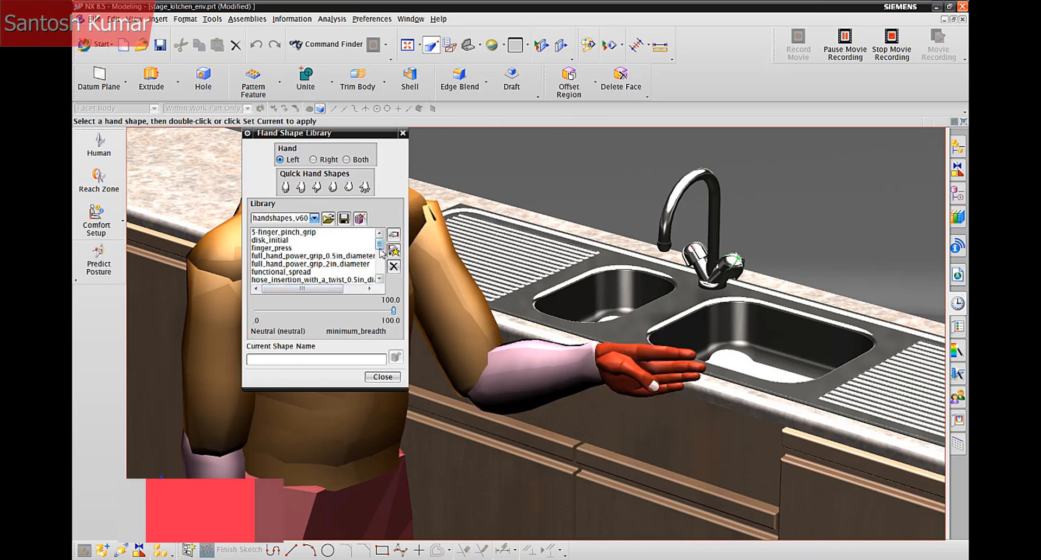
scroll(315, 260, "down", 3)
left_click(282, 256)
double_click(284, 279)
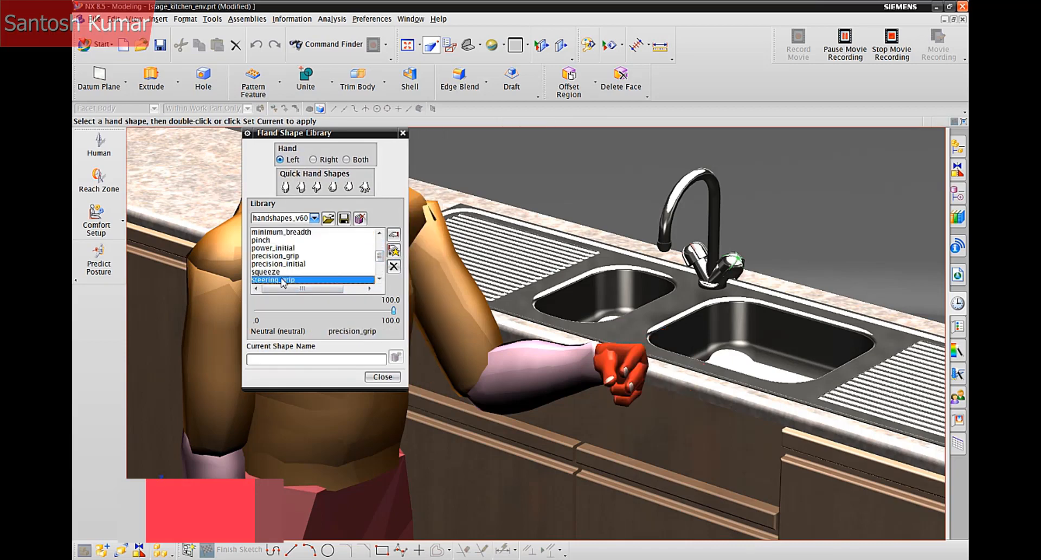
left_click(369, 376)
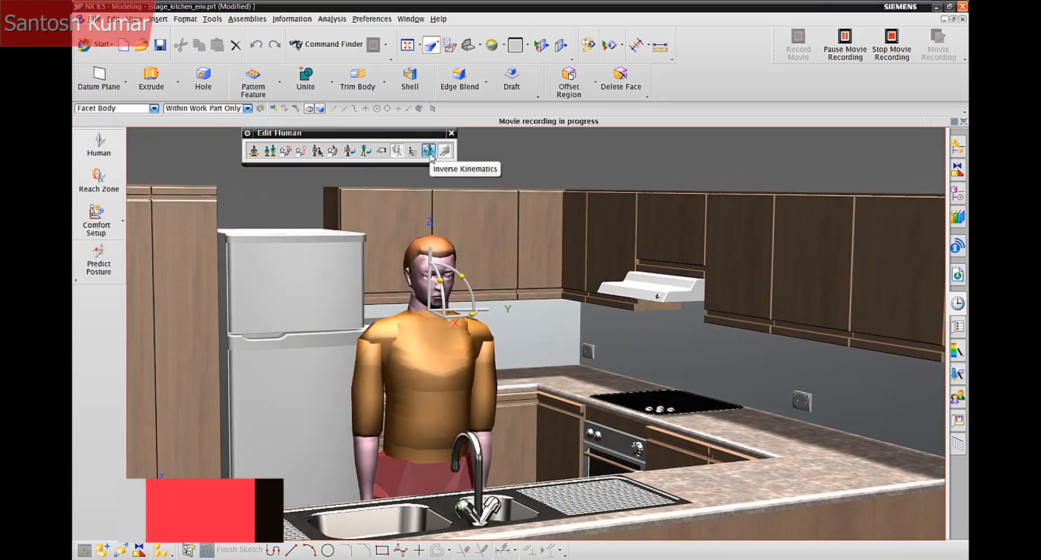
- Turn the human's head by moving its gaze target sideways and vertically with Inverse Kinematics in Dynamic Drag mode
left_click(429, 152)
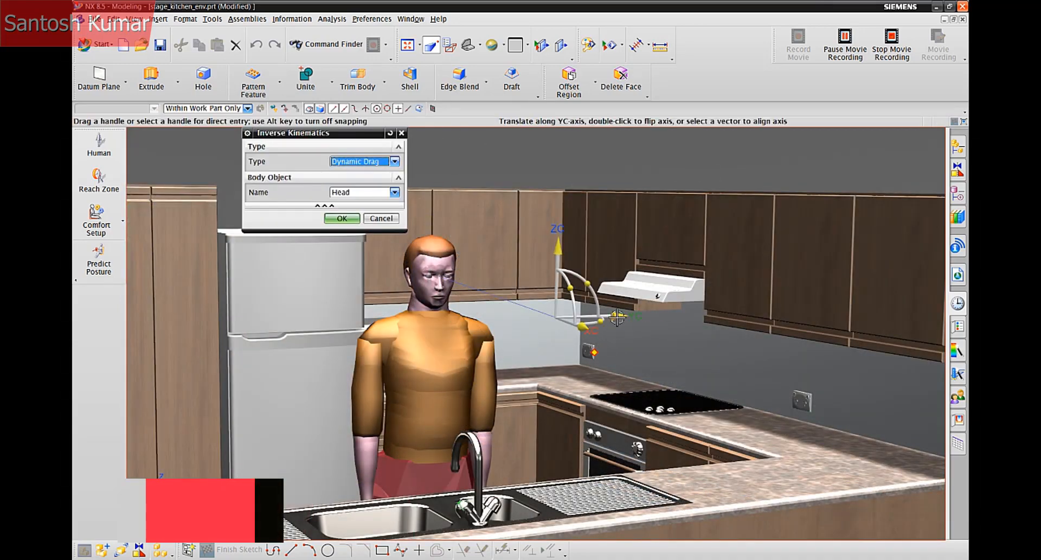
left_click_drag(617, 317, 348, 328)
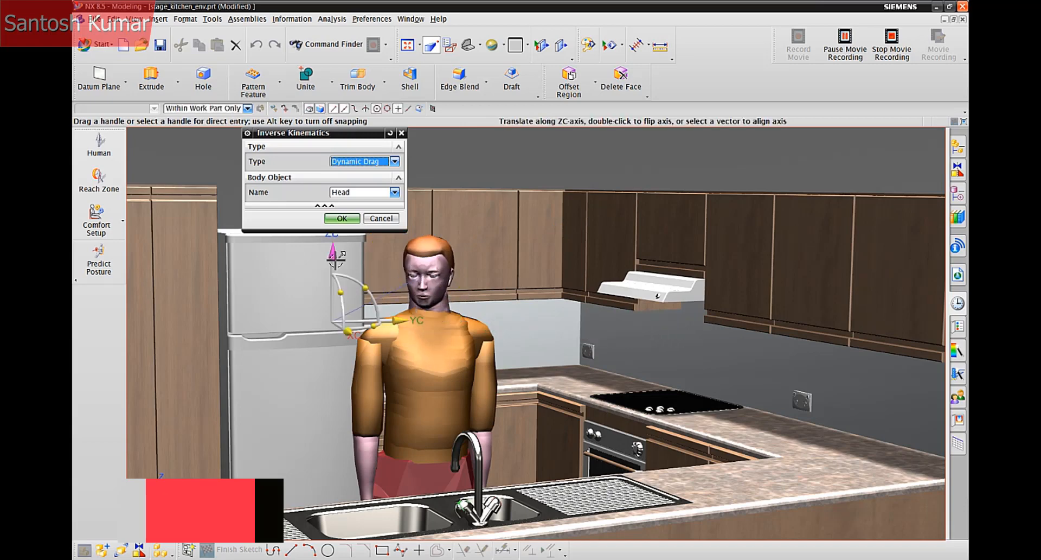
left_click_drag(335, 259, 340, 310)
left_click_drag(403, 441, 605, 410)
left_click_drag(500, 376, 493, 171)
- Switch the body object to Eyes and move the gaze target around to redirect the human's eyes
scroll(480, 261, "up", 2)
left_click(369, 193)
left_click(369, 212)
middle_click_drag(412, 271, 434, 309)
scroll(434, 309, "up", 2)
left_click_drag(842, 360, 594, 240)
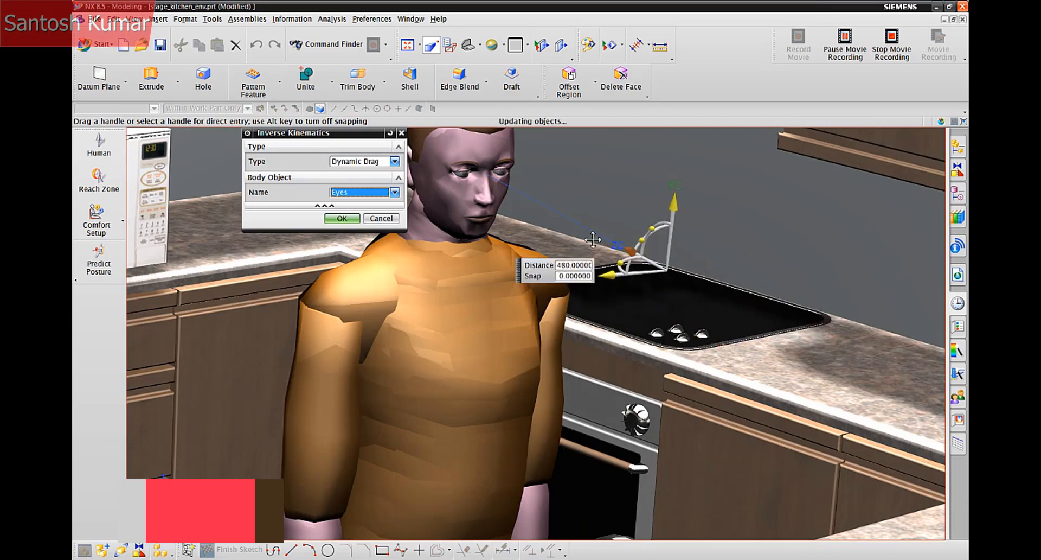
middle_click_drag(595, 255, 624, 453)
left_click_drag(638, 449, 195, 482)
left_click_drag(363, 421, 773, 360)
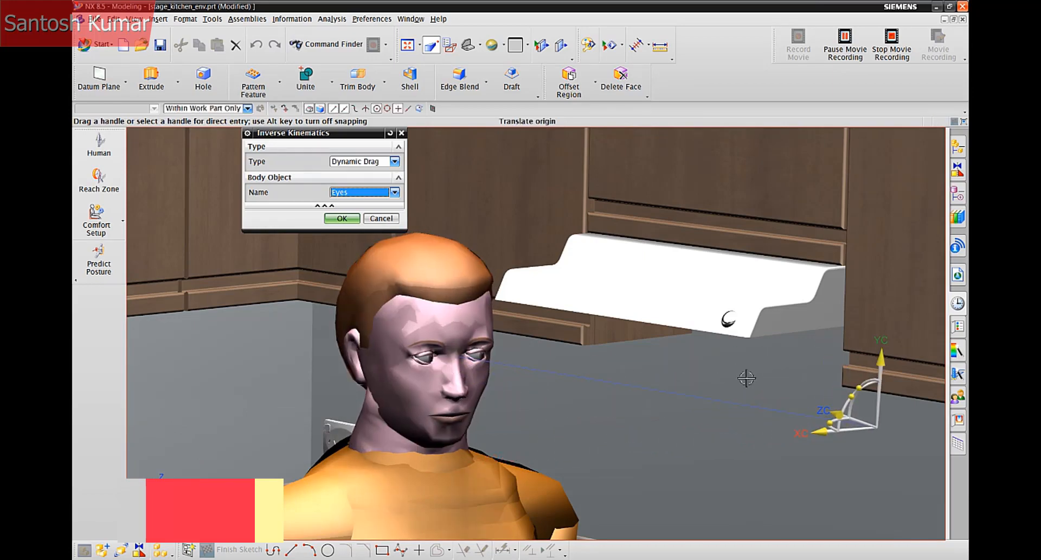
- Switch the body object to Right Hand, move and rotate the hand to the kitchen tap, and accept the pose
middle_click_drag(748, 379, 370, 202)
left_click(375, 192)
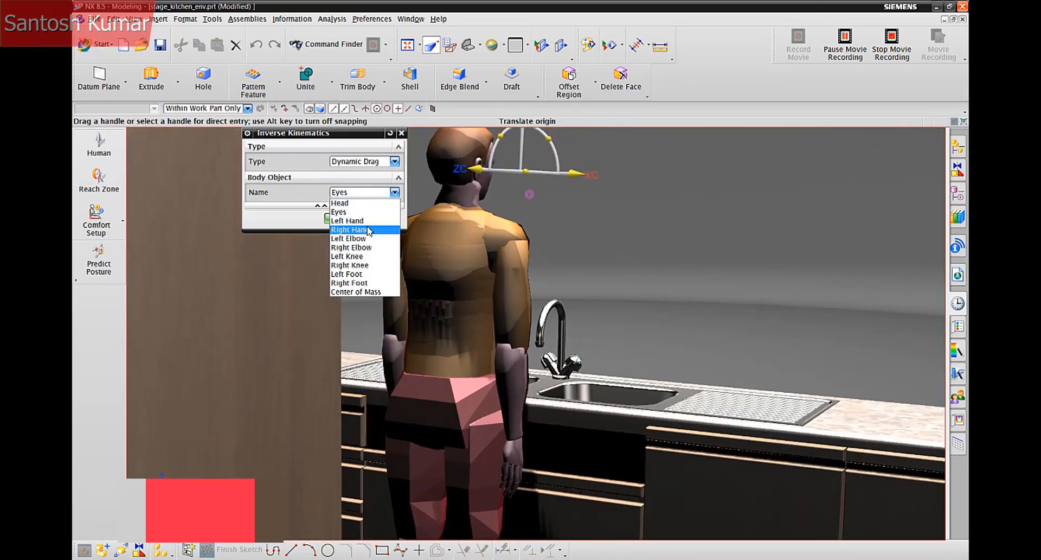
left_click(347, 233)
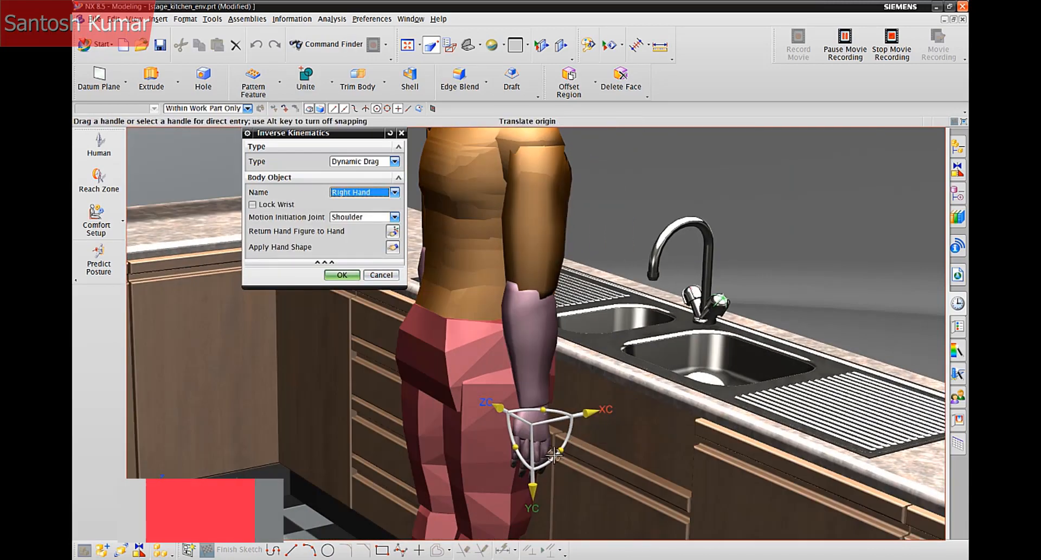
left_click_drag(577, 442, 801, 312)
middle_click_drag(801, 312, 677, 435)
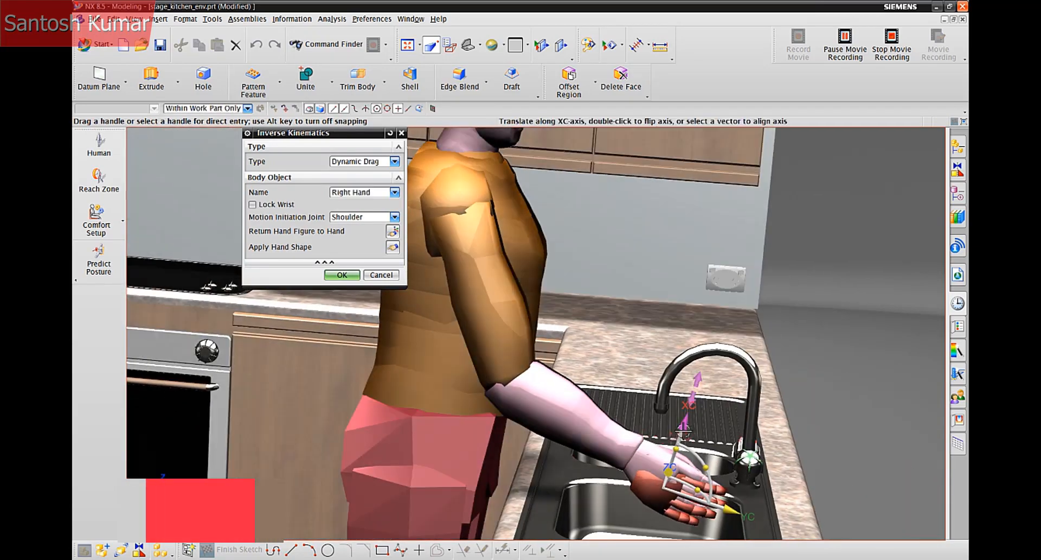
left_click_drag(678, 434, 738, 317)
middle_click_drag(737, 317, 466, 404)
left_click_drag(464, 399, 457, 389)
left_click_drag(486, 432, 545, 446)
scroll(635, 364, "down", 5)
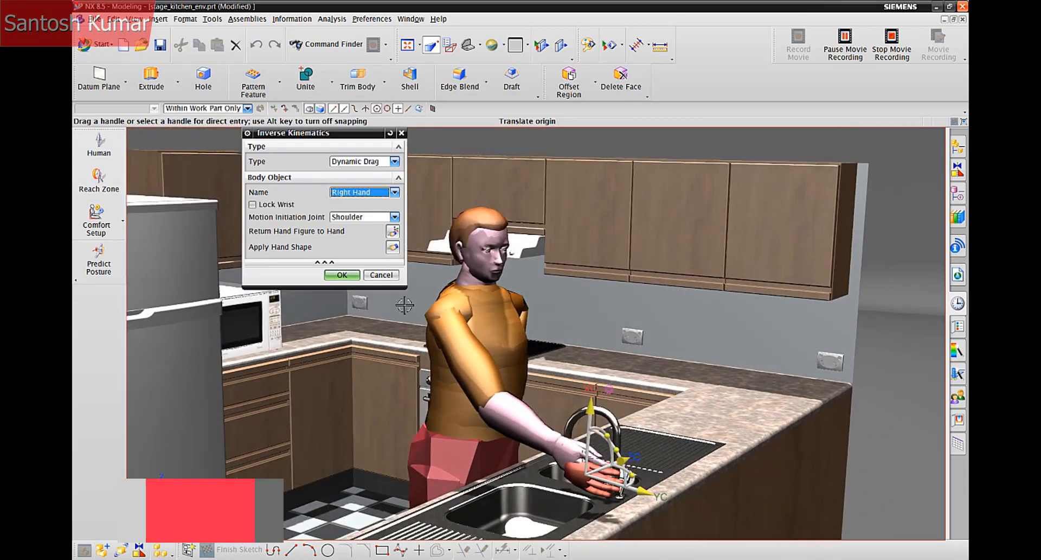
left_click(342, 274)
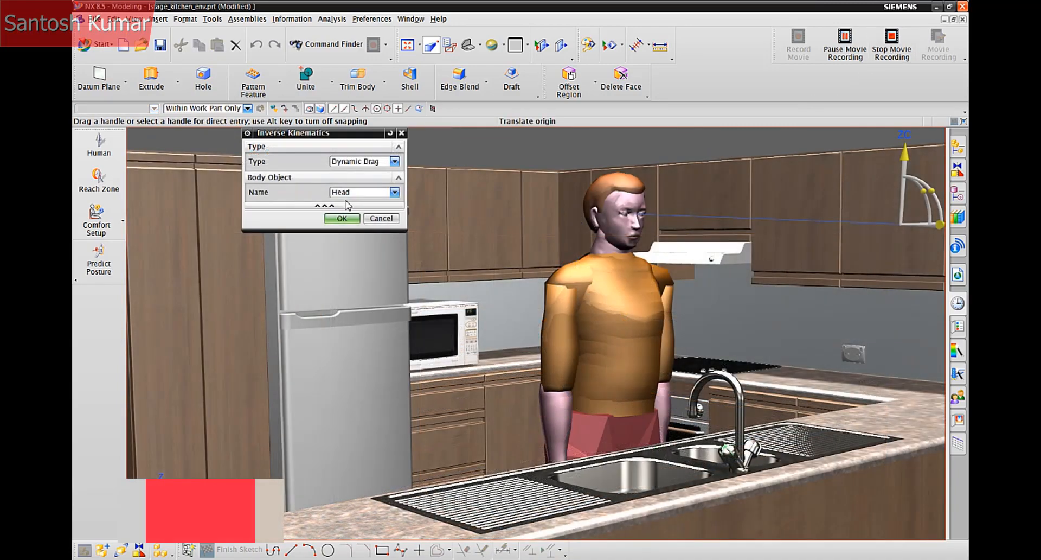
- Set Inverse Kinematics to Active Reach, specify the left hand's target point on the tap handle and adjust the hand's orientation
left_click(362, 162)
left_click(366, 183)
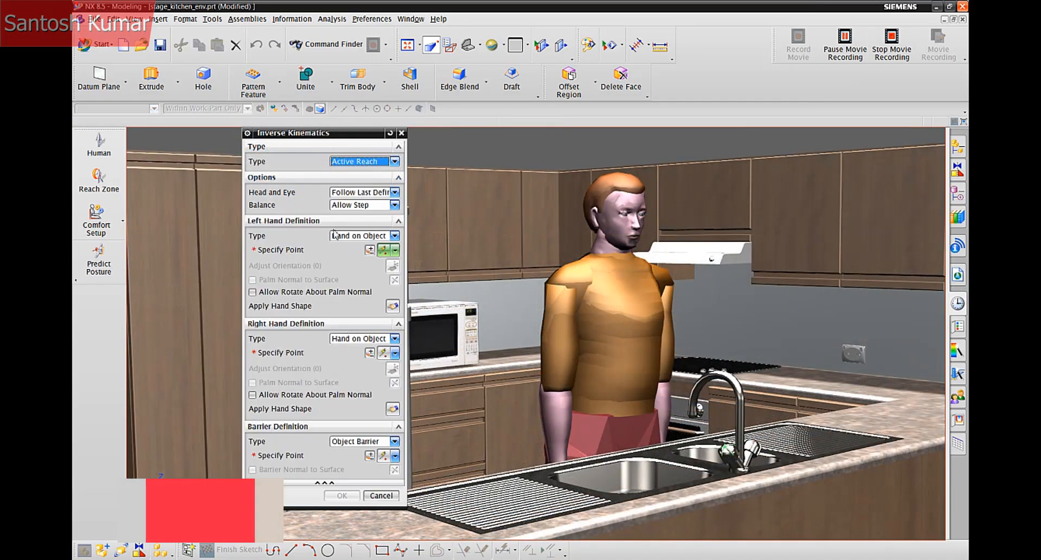
scroll(634, 367, "up", 6)
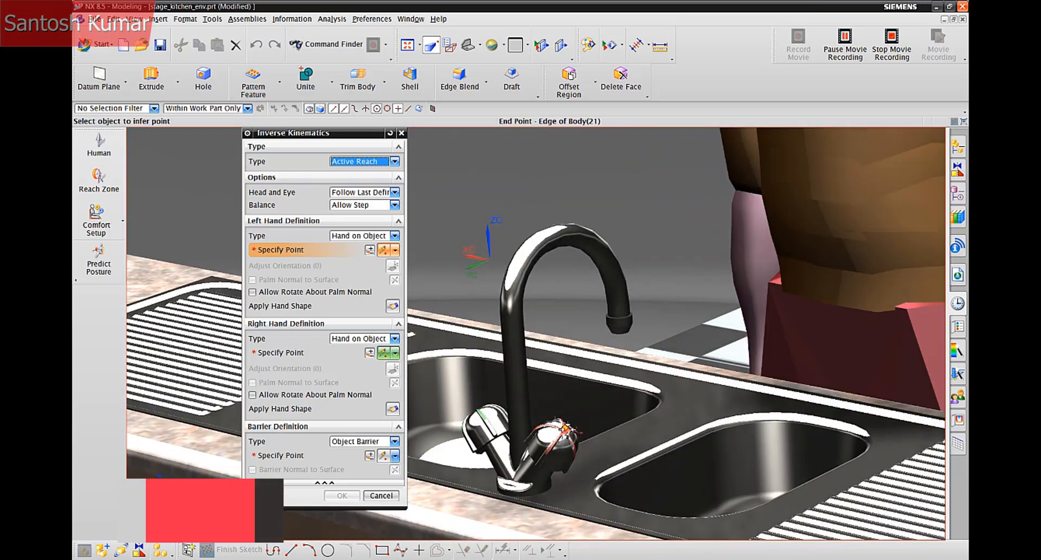
left_click(564, 431)
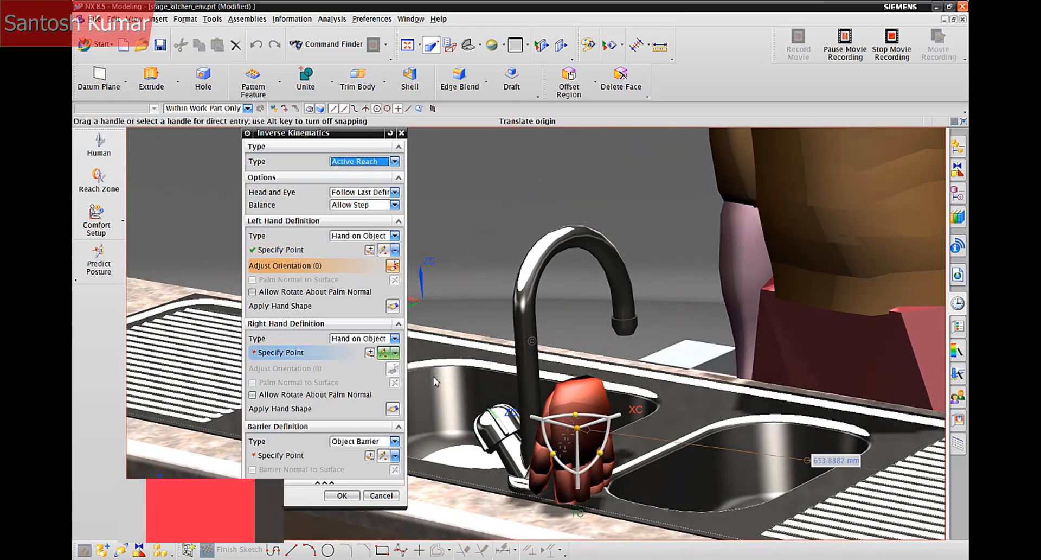
left_click_drag(629, 445, 554, 455)
middle_click_drag(575, 434, 841, 480)
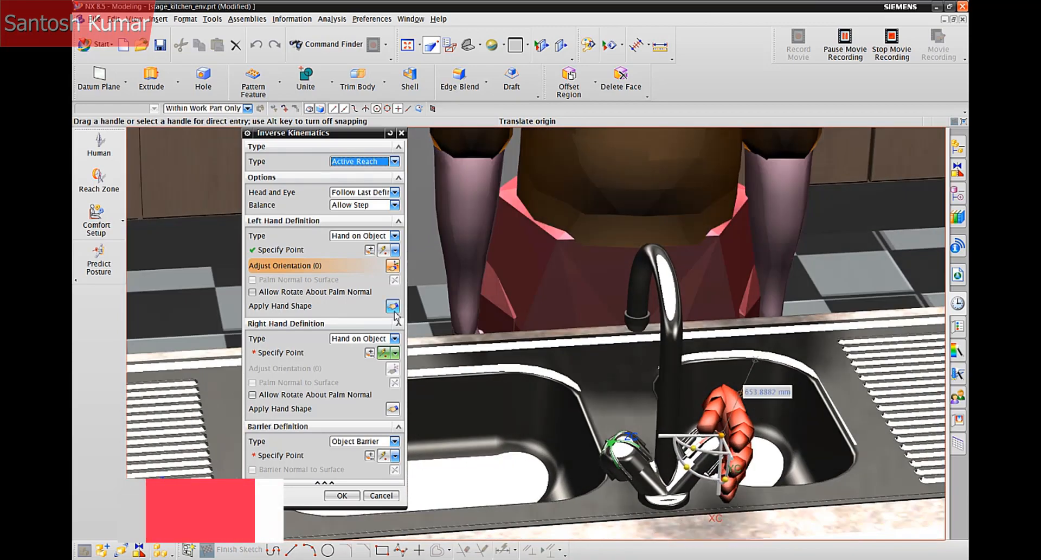
- Apply the thumb-index_finger_twist_20mm_diameter shape to the left hand, refine its placement on the tap handle and execute the reach
left_click(393, 306)
scroll(362, 265, "down", 5)
double_click(354, 249)
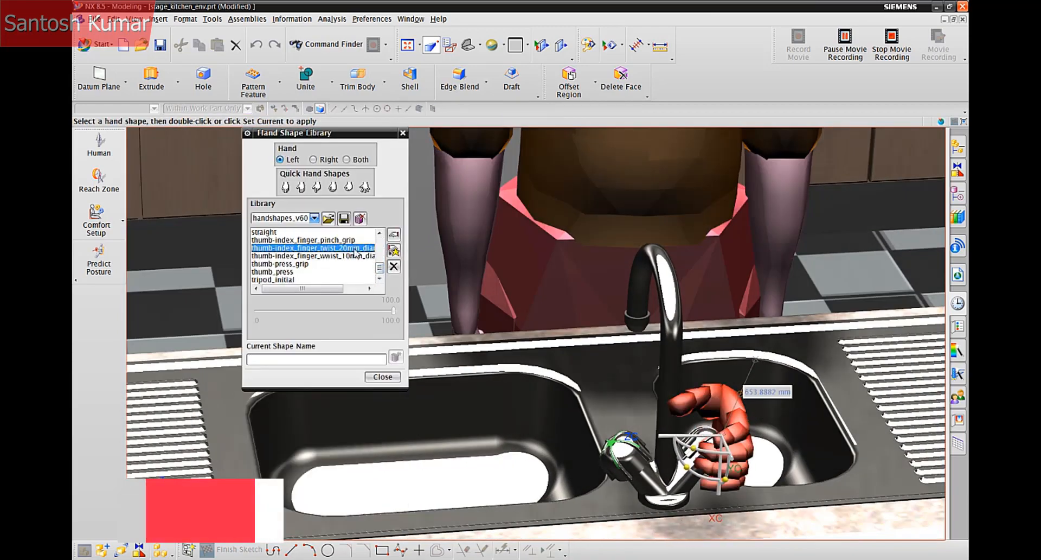
middle_click_drag(651, 439, 516, 478)
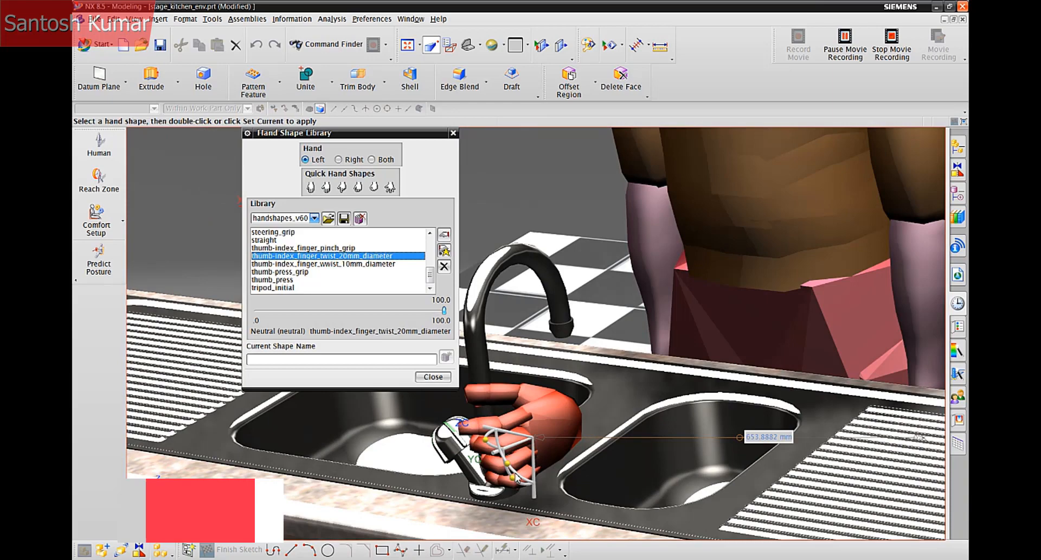
left_click(433, 377)
left_click_drag(505, 486, 520, 482)
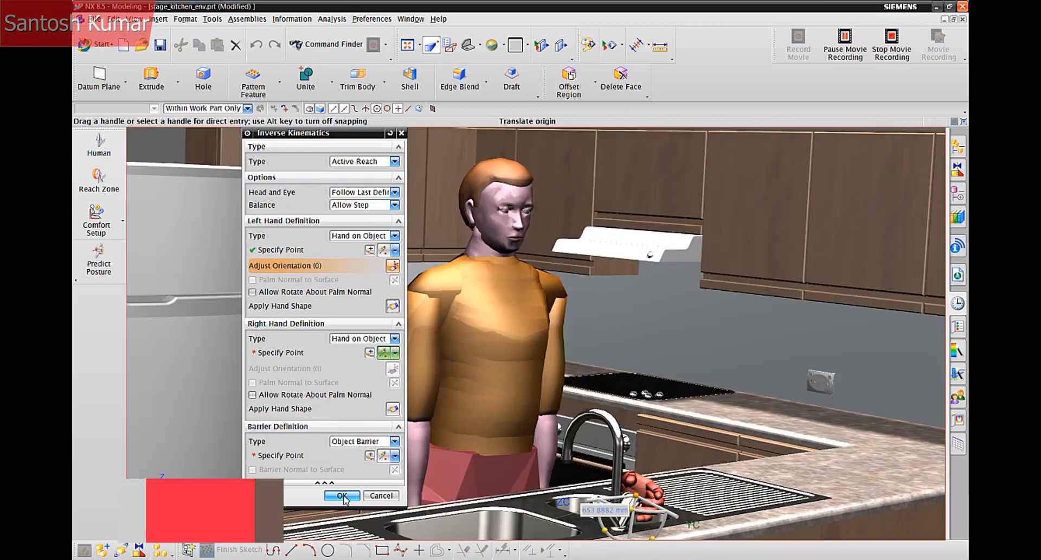
left_click(343, 495)
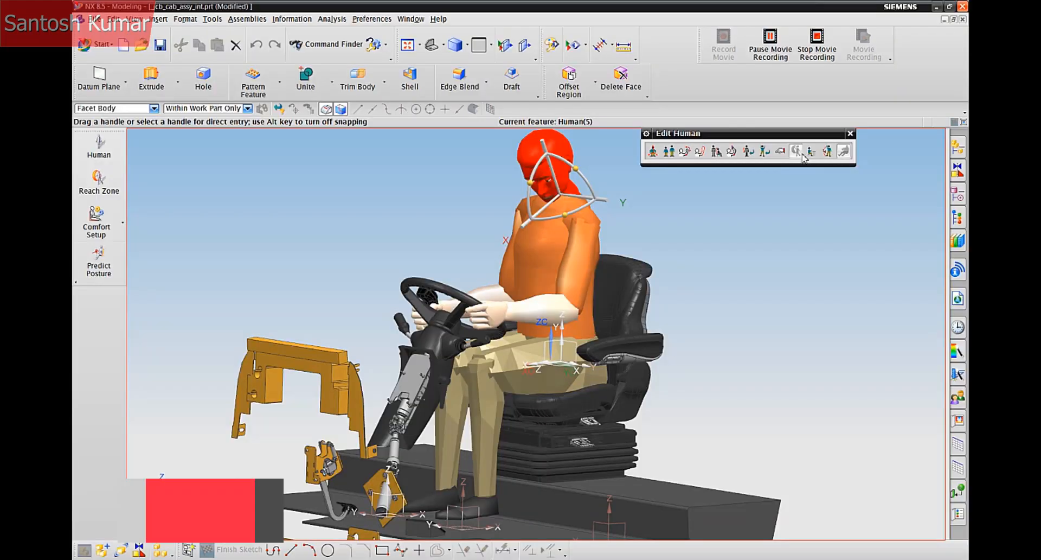
- Apply the point quick hand shape to the left hand of the human seated in the cab and finish editing the human
left_click(780, 152)
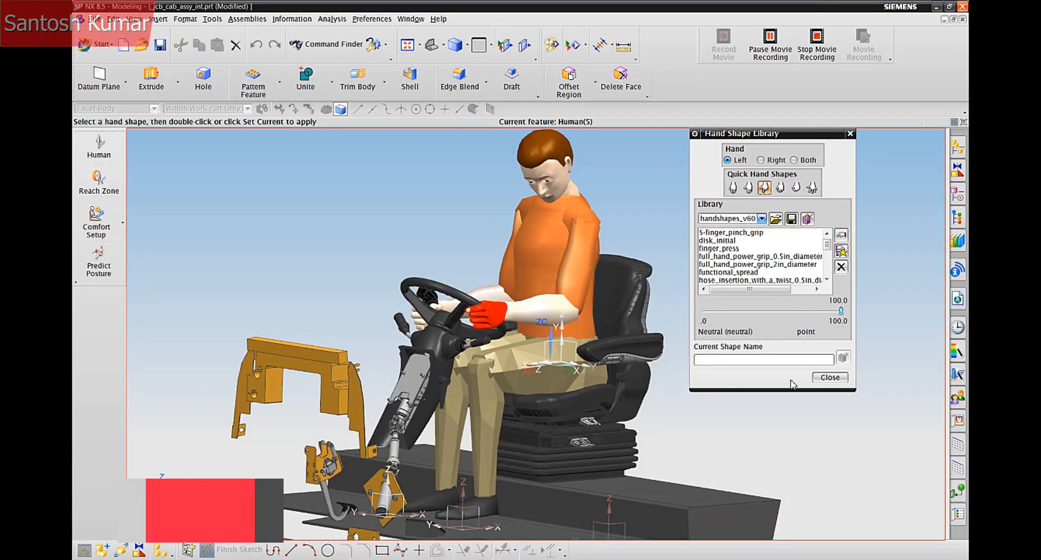
left_click(825, 377)
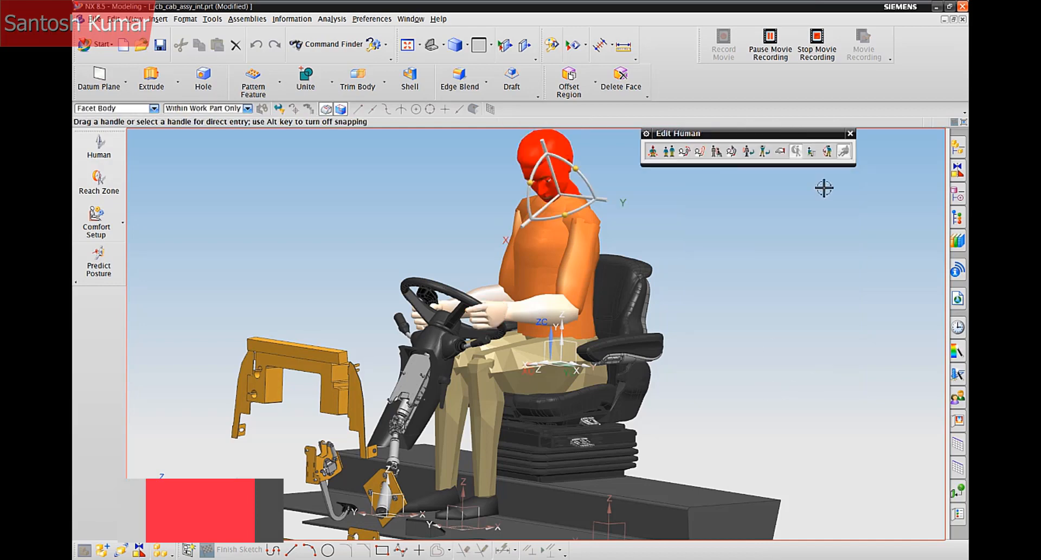
left_click(849, 134)
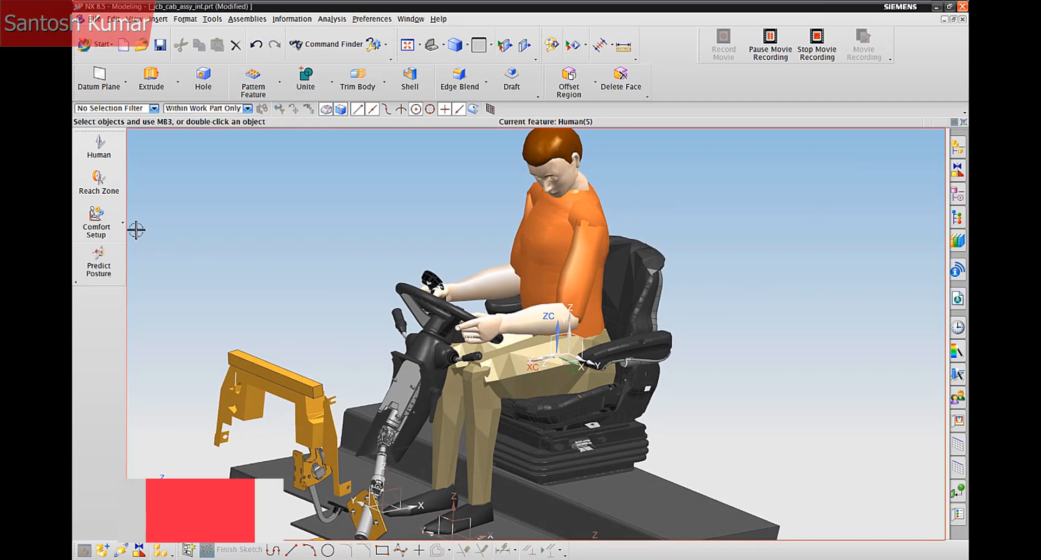
- Create an associative reach zone with resolution 8, traced from the seated human's left index finger
left_click(99, 184)
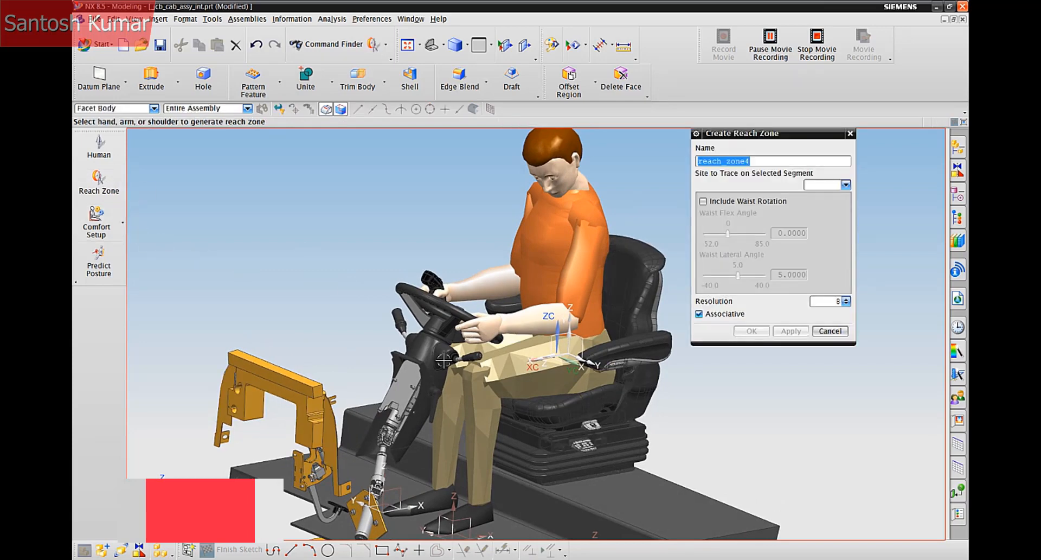
left_click(458, 329)
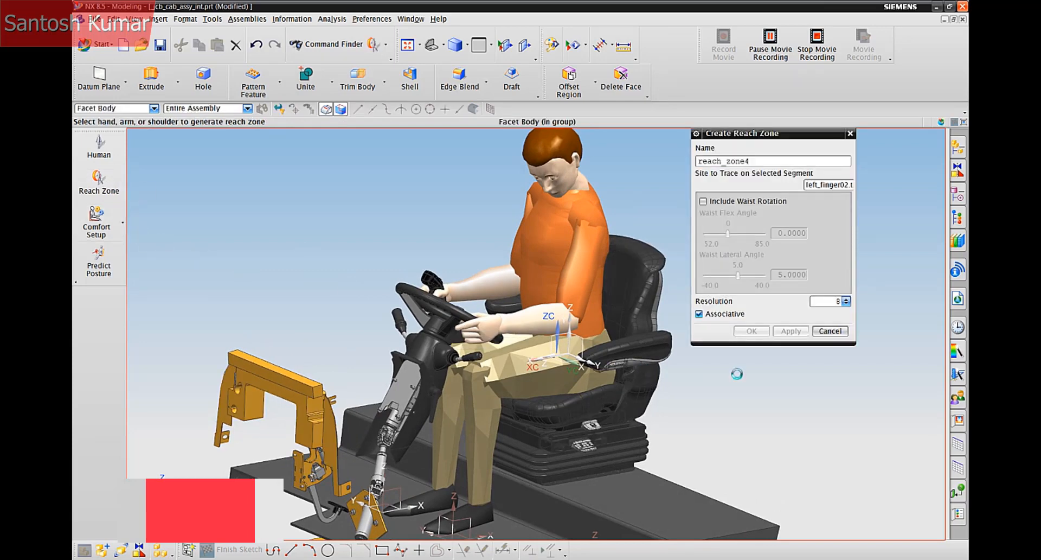
left_click(762, 333)
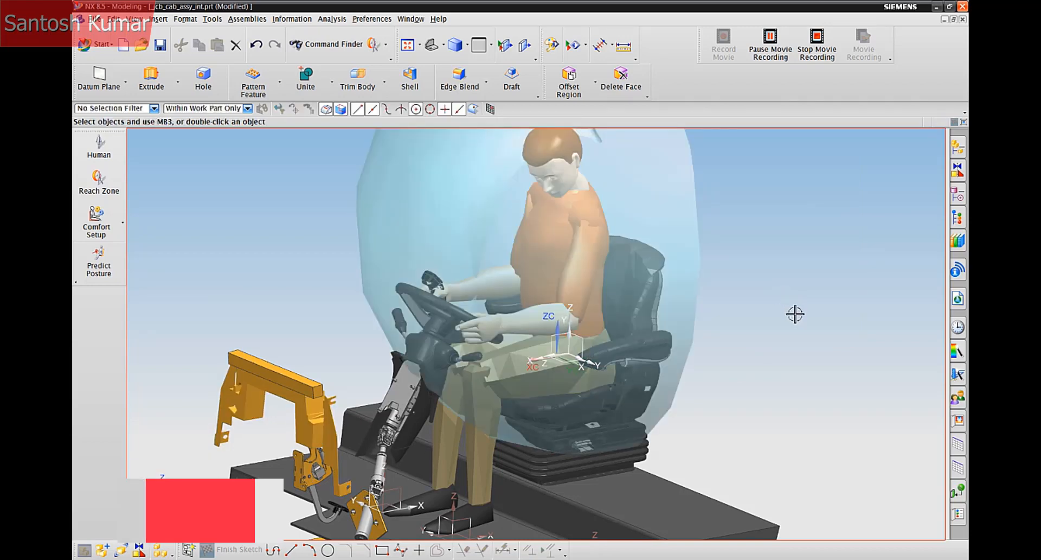
scroll(795, 314, "down", 3)
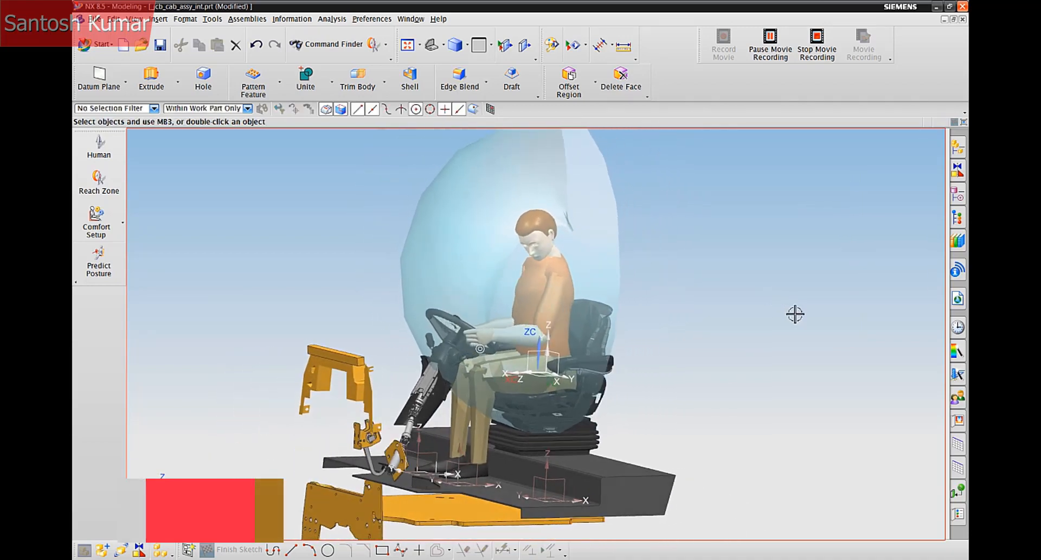
middle_click_drag(795, 314, 793, 312)
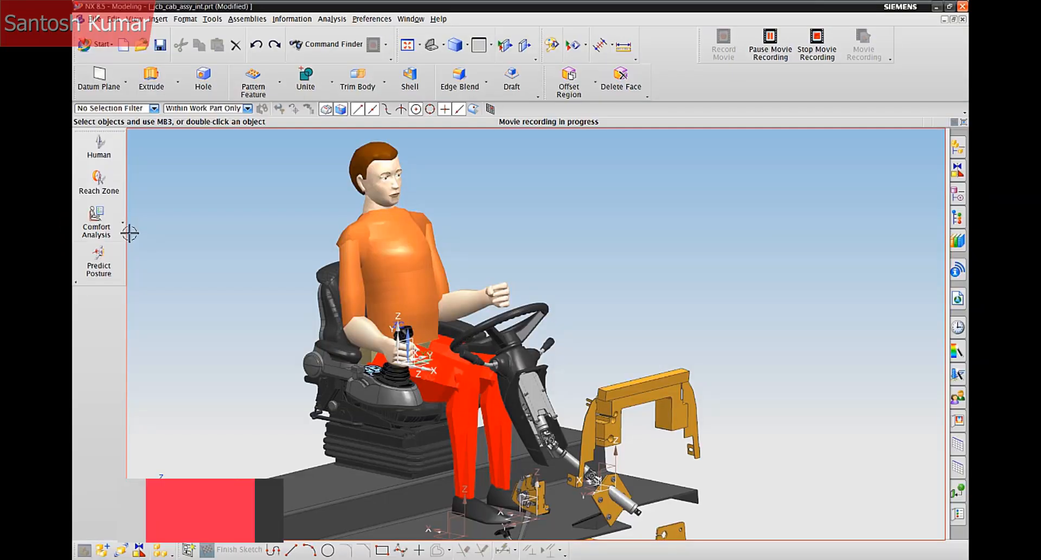
- Set up the comfort assessment of the seated human with the Dreyfus 3D comfort study
left_click(122, 224)
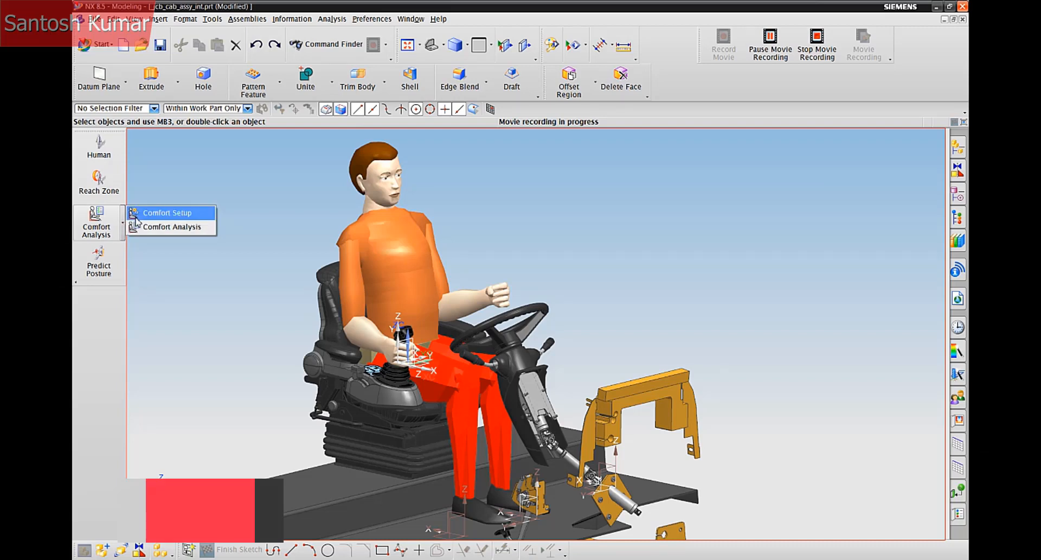
left_click(137, 217)
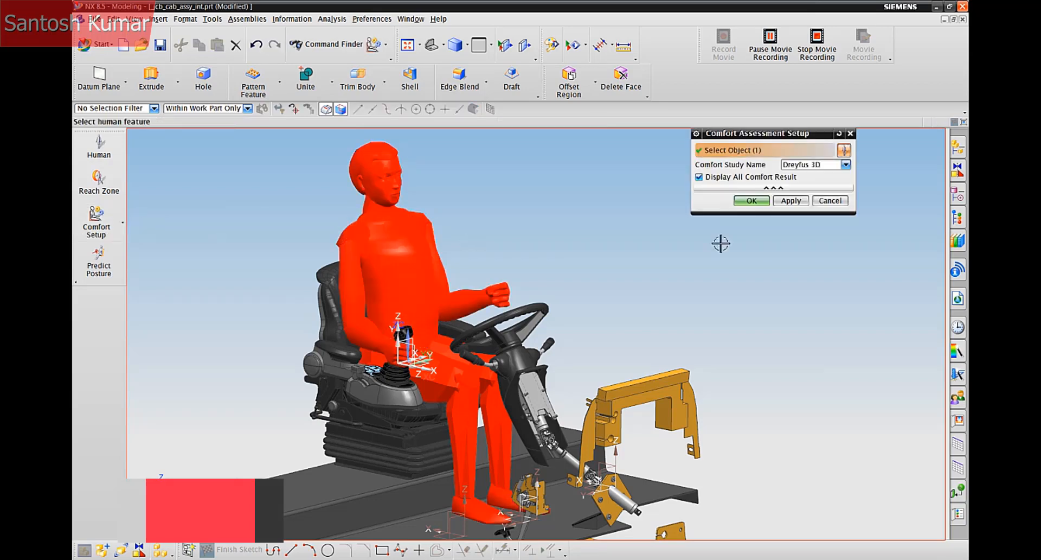
left_click(846, 164)
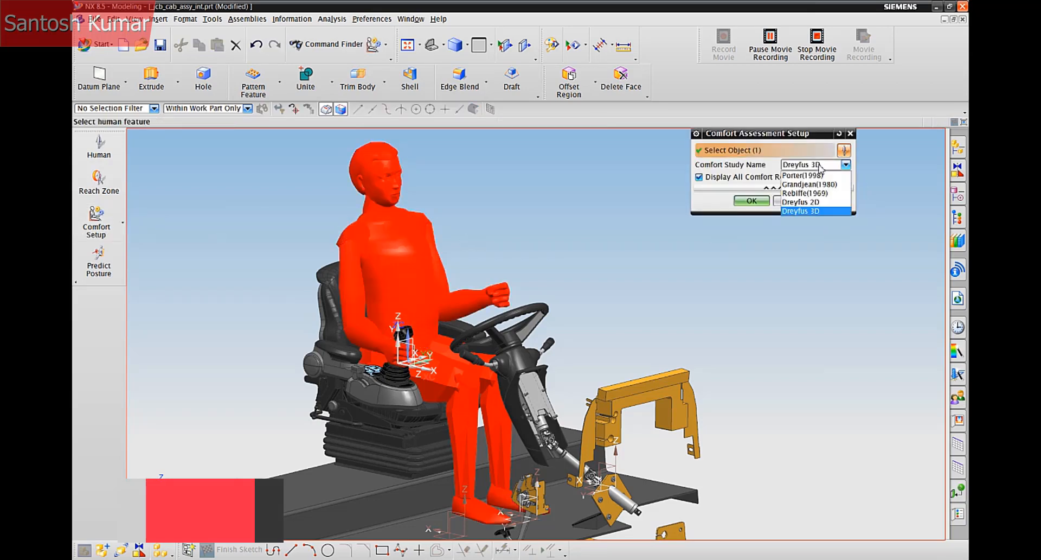
left_click(818, 210)
left_click(817, 165)
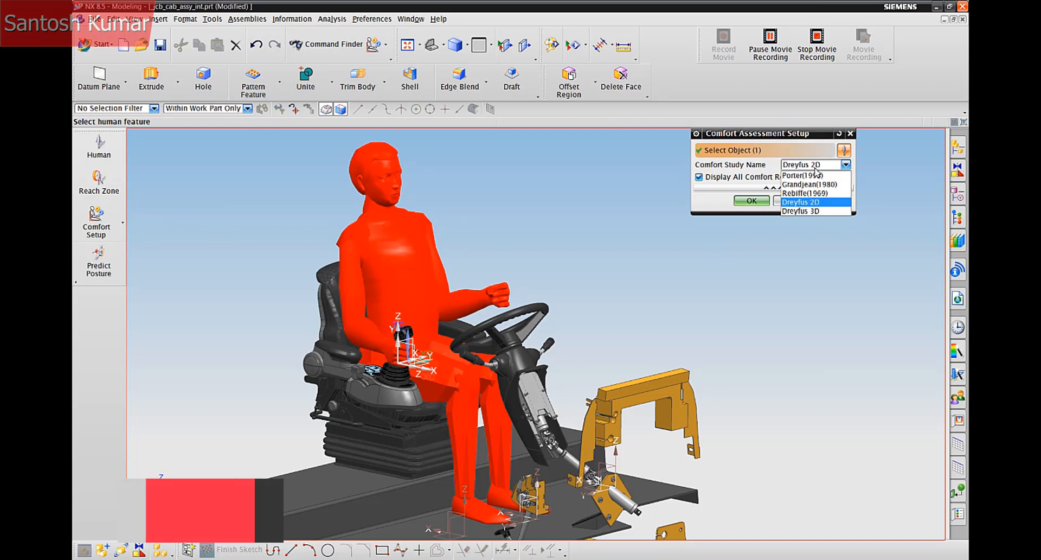
left_click(818, 211)
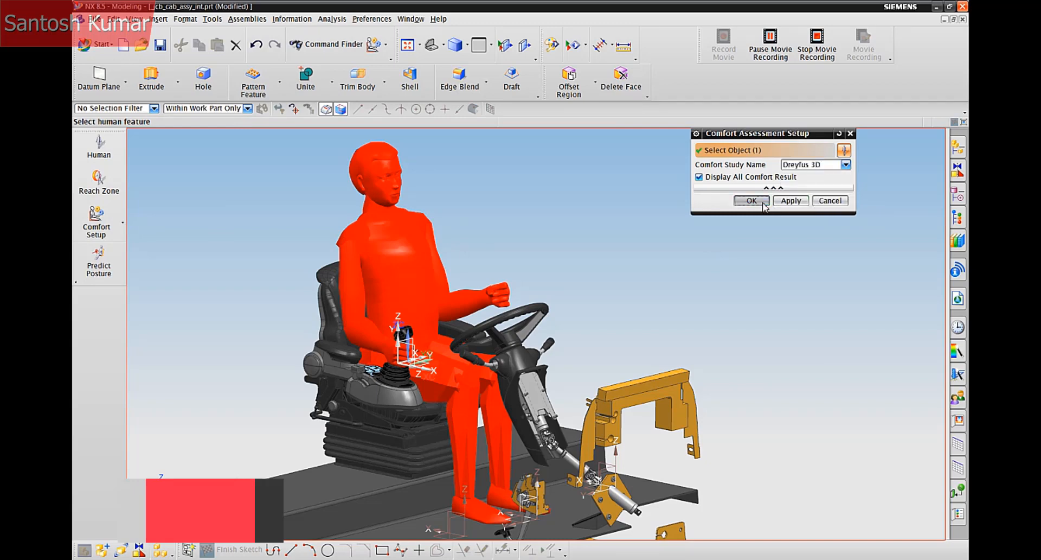
left_click(764, 204)
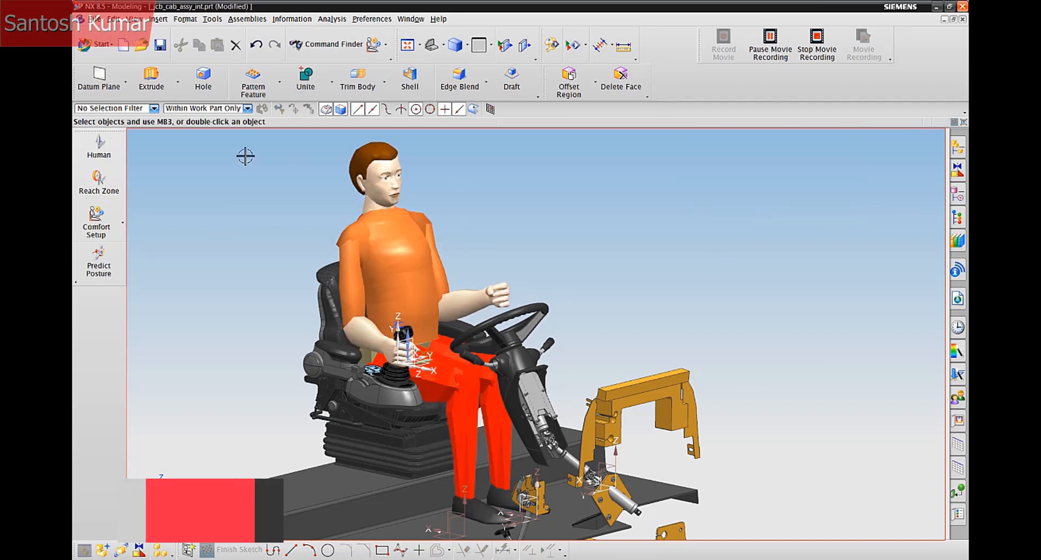
- Run the comfort analysis for the seated human and place its assessment chart clear of the figure
left_click(124, 225)
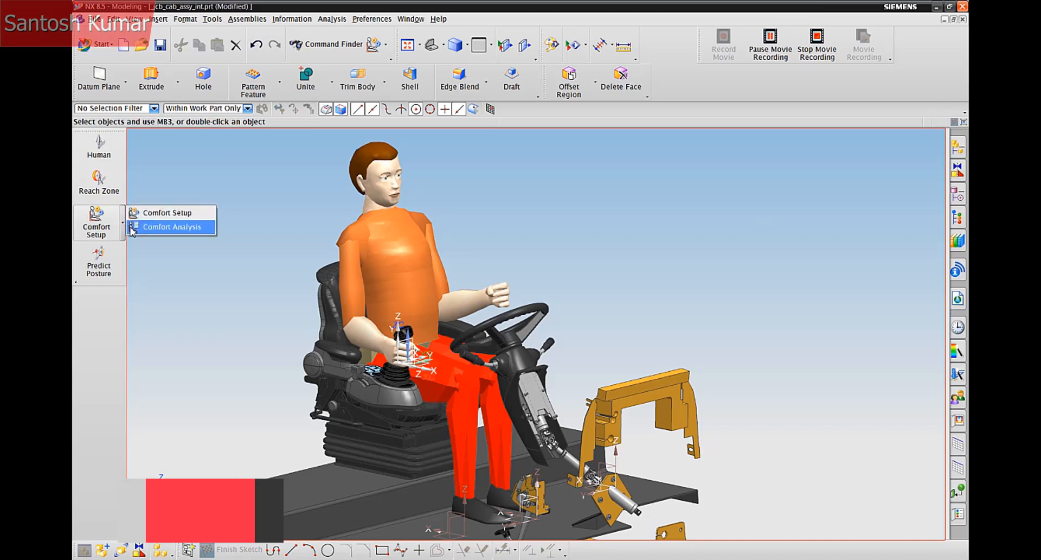
left_click(162, 228)
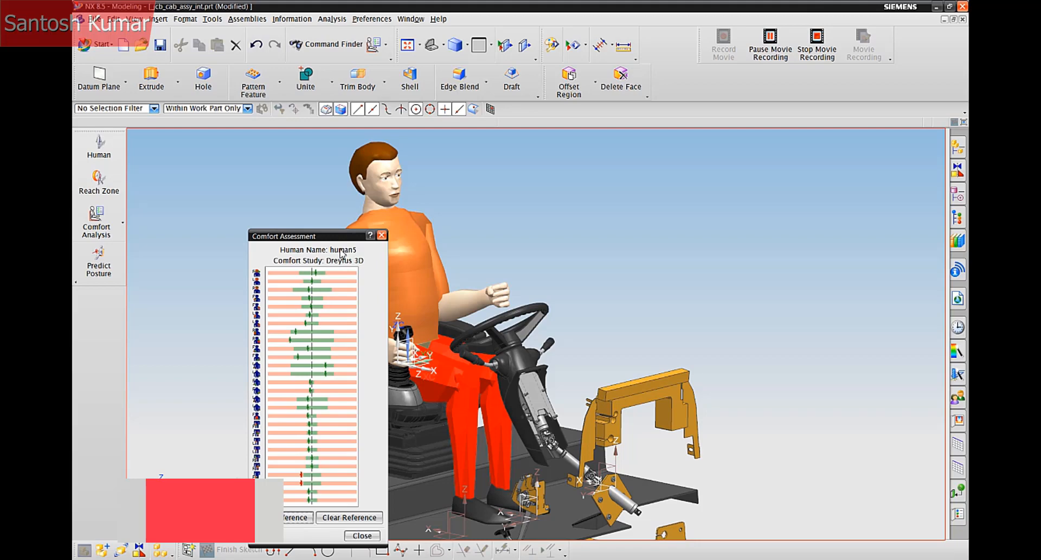
left_click_drag(321, 240, 828, 164)
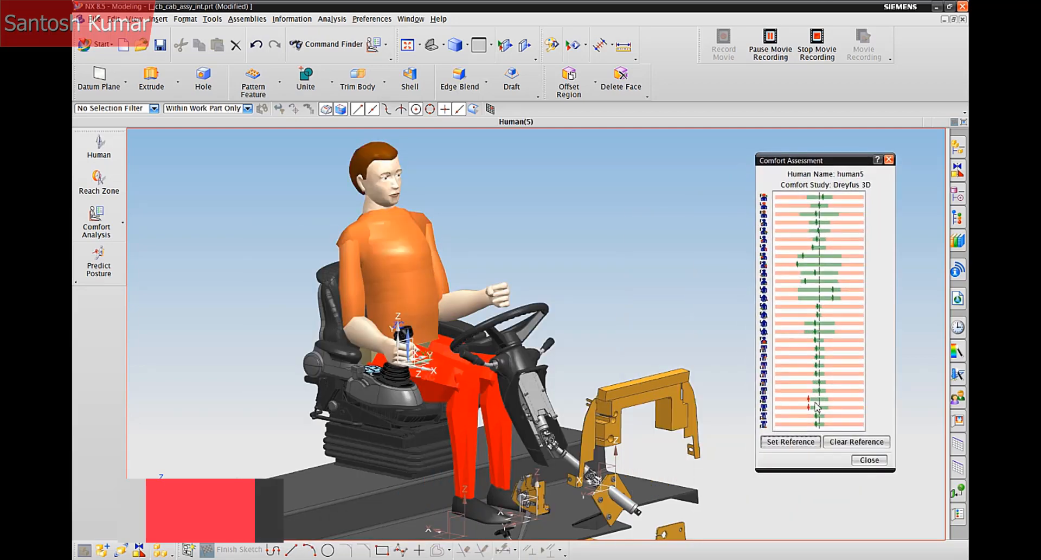
- Edit the seated human's posture by swinging both lower legs forward at the knees
double_click(394, 257)
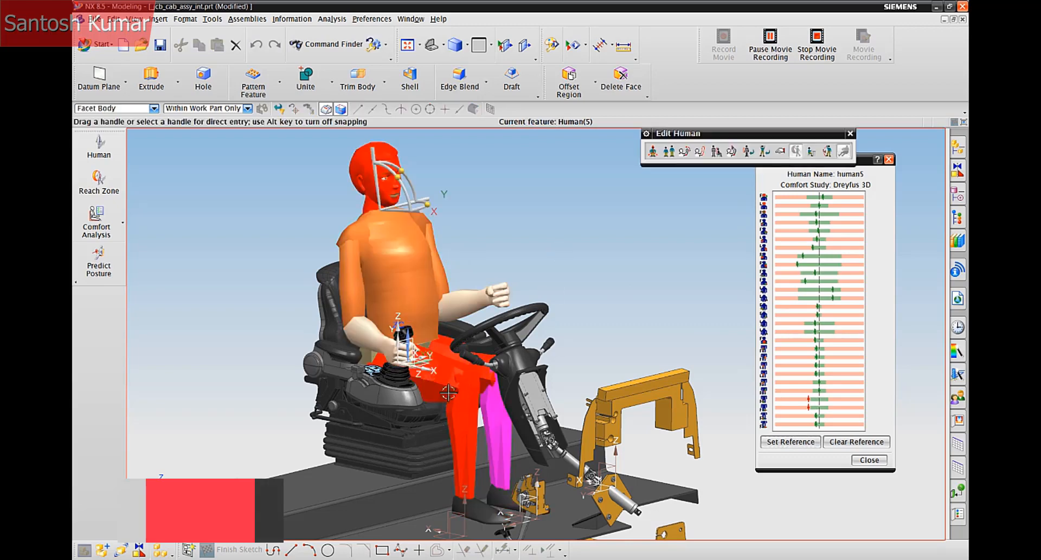
left_click(477, 455)
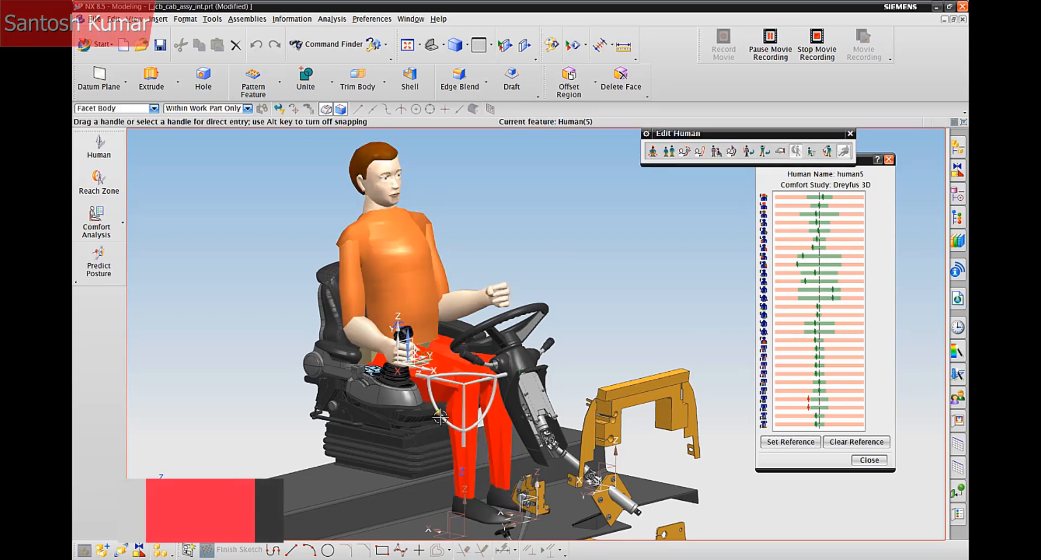
left_click_drag(440, 413, 483, 416)
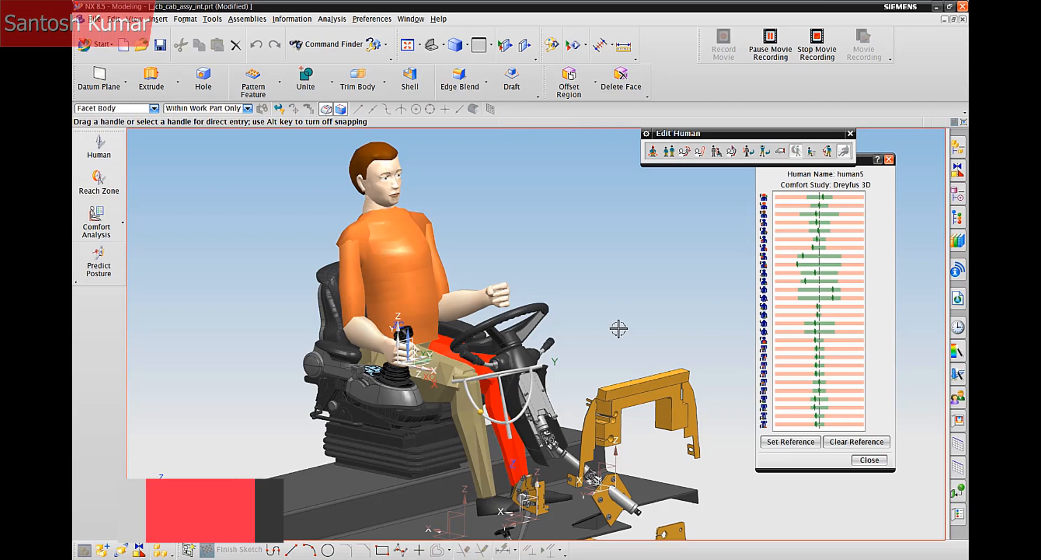
middle_click_drag(619, 328, 626, 328)
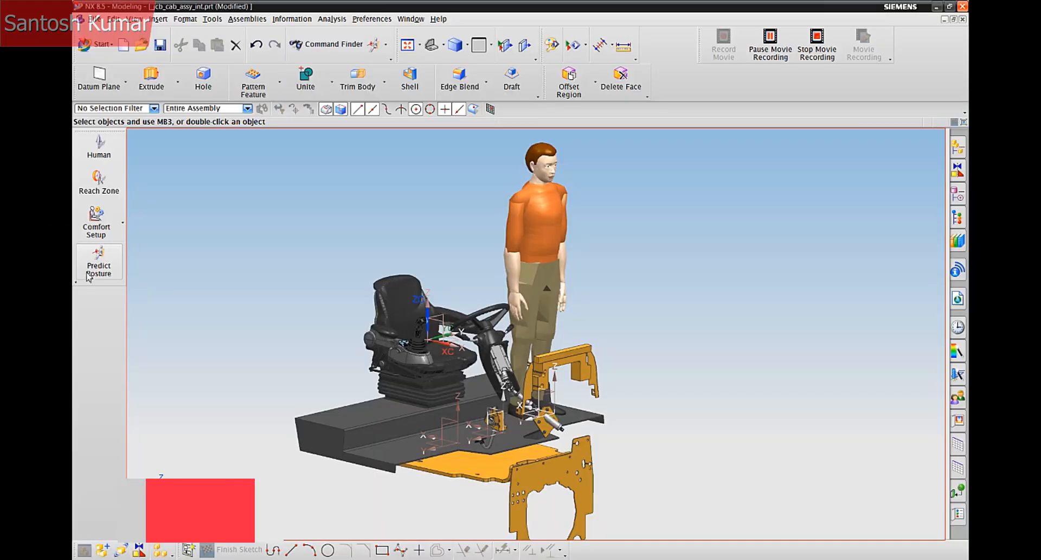
- Start a posture prediction with default settings, set the vehicle to Class B and create the car coordinate system using the (Length,Width,Height) type
left_click(91, 264)
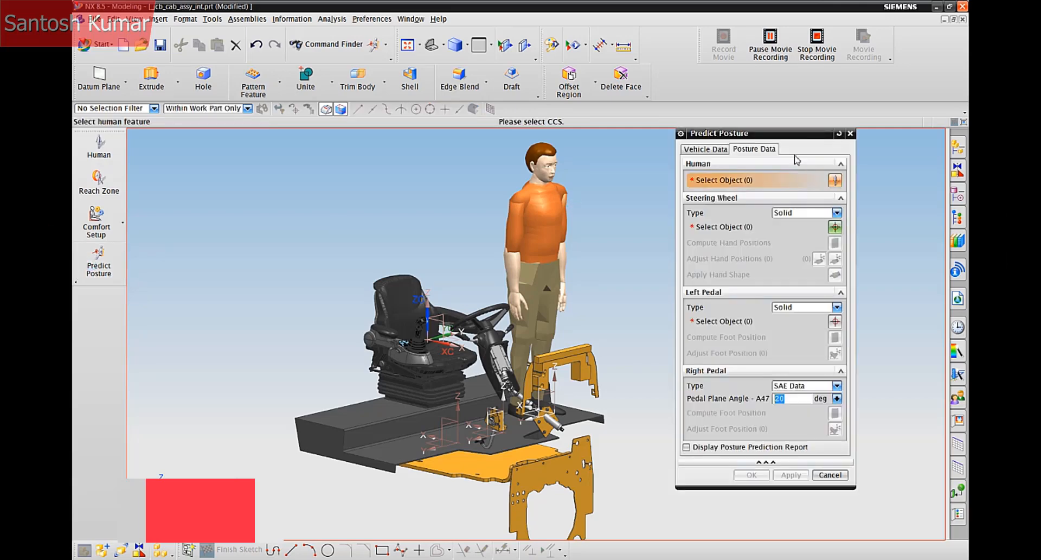
left_click(839, 134)
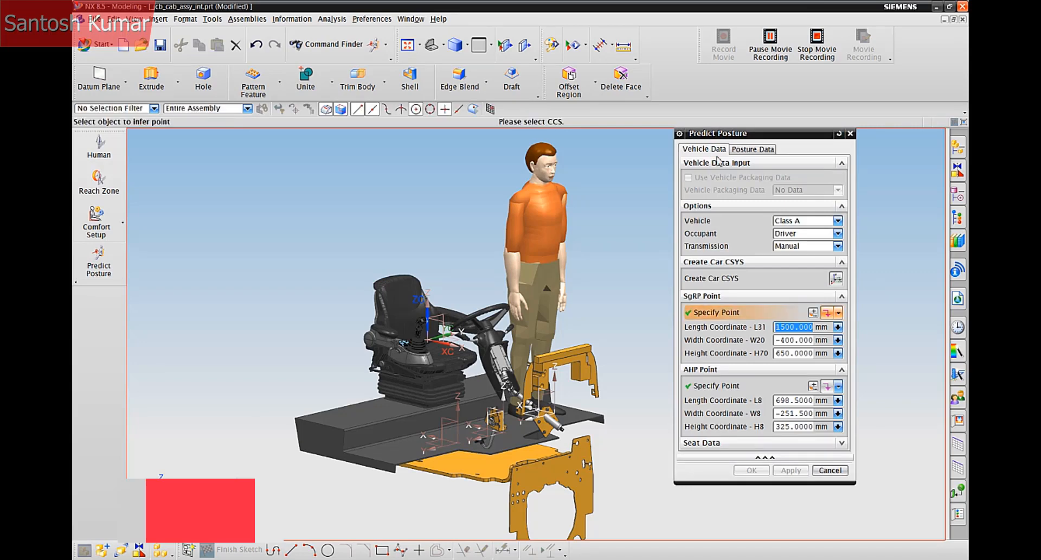
left_click(791, 220)
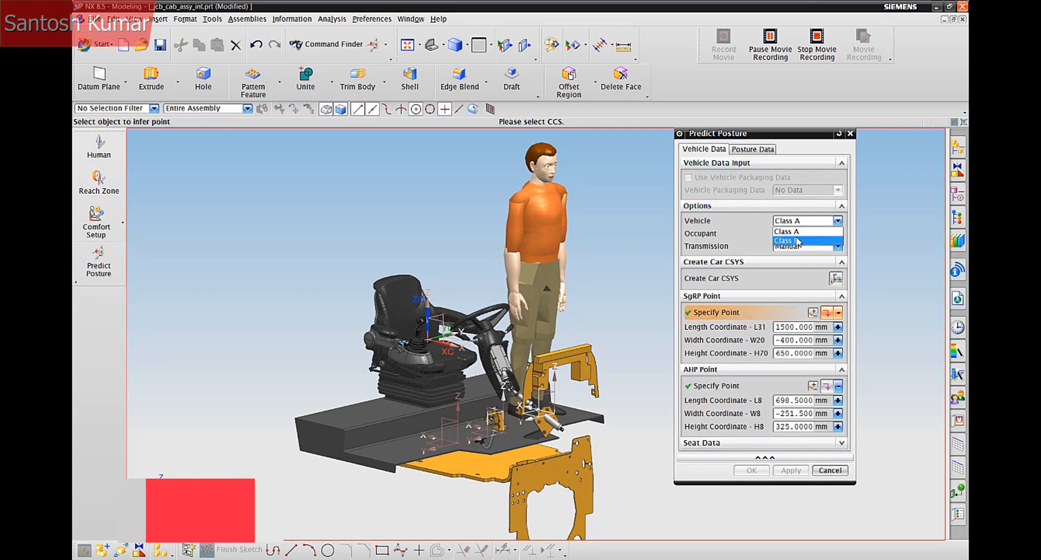
left_click(798, 240)
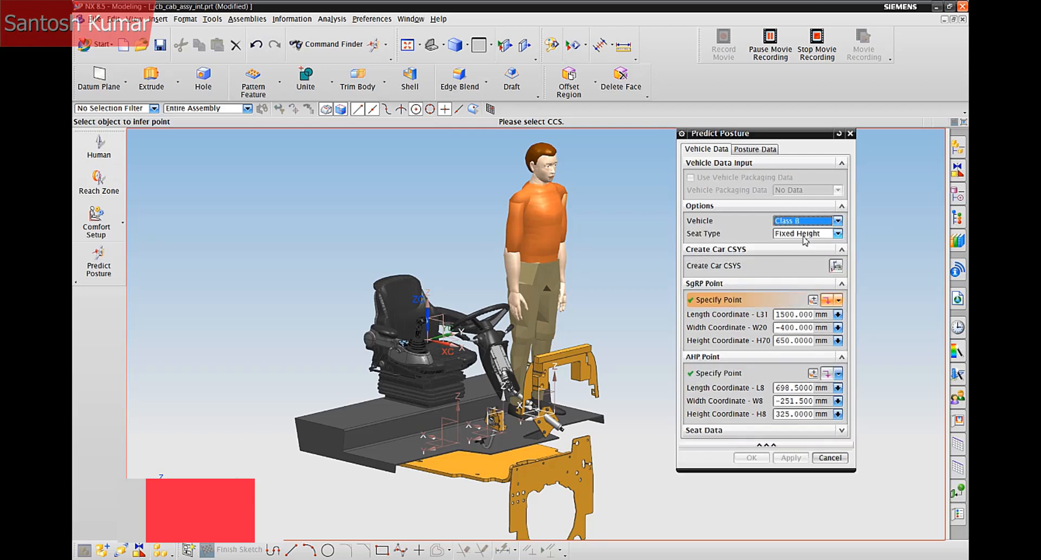
left_click(835, 265)
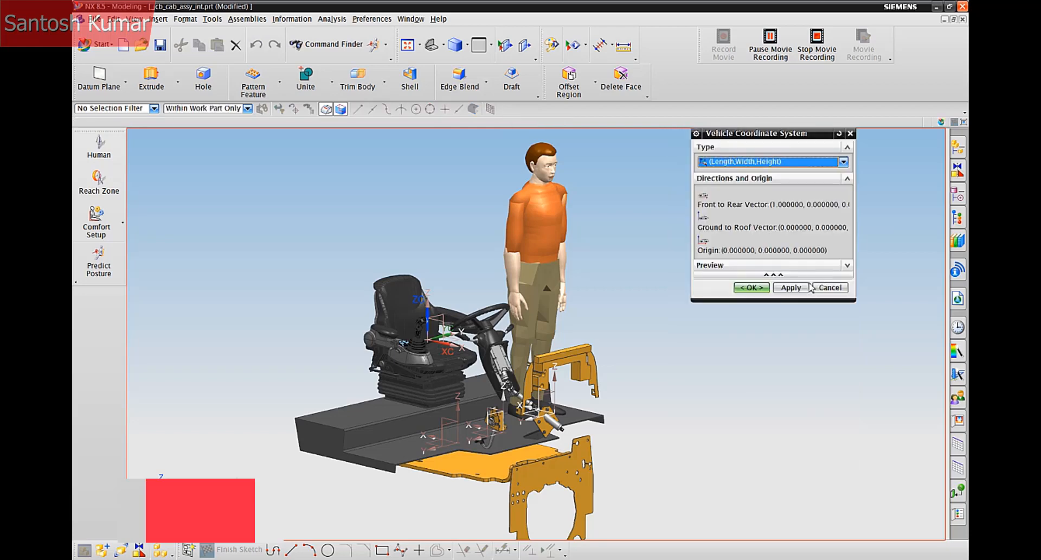
left_click(767, 289)
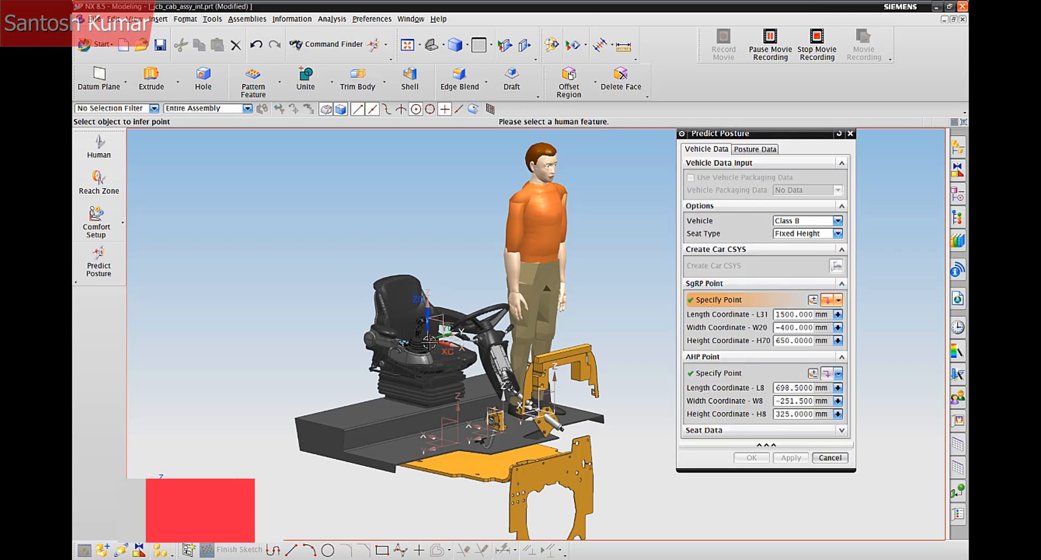
- Specify the SgRP point at the coordinate system origin on the seat and the AHP point at the floor coordinate system nearest the pedals
left_click(755, 149)
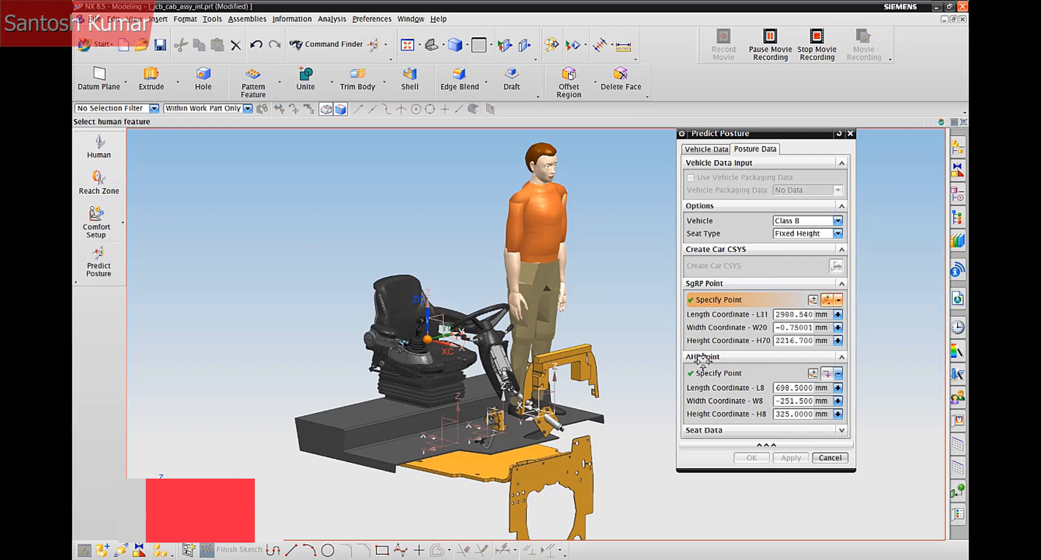
left_click(706, 148)
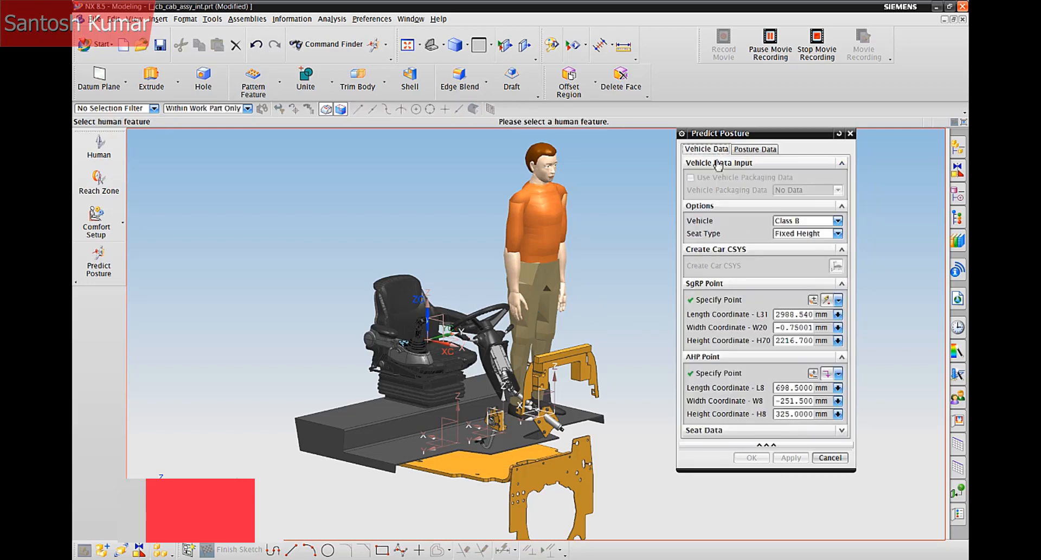
left_click(717, 372)
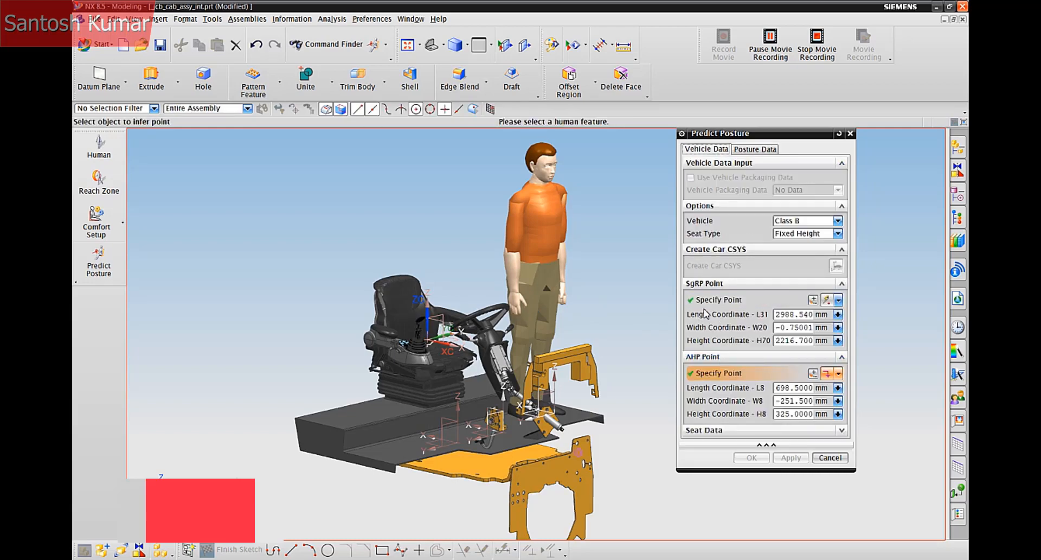
middle_click_drag(569, 450, 465, 451)
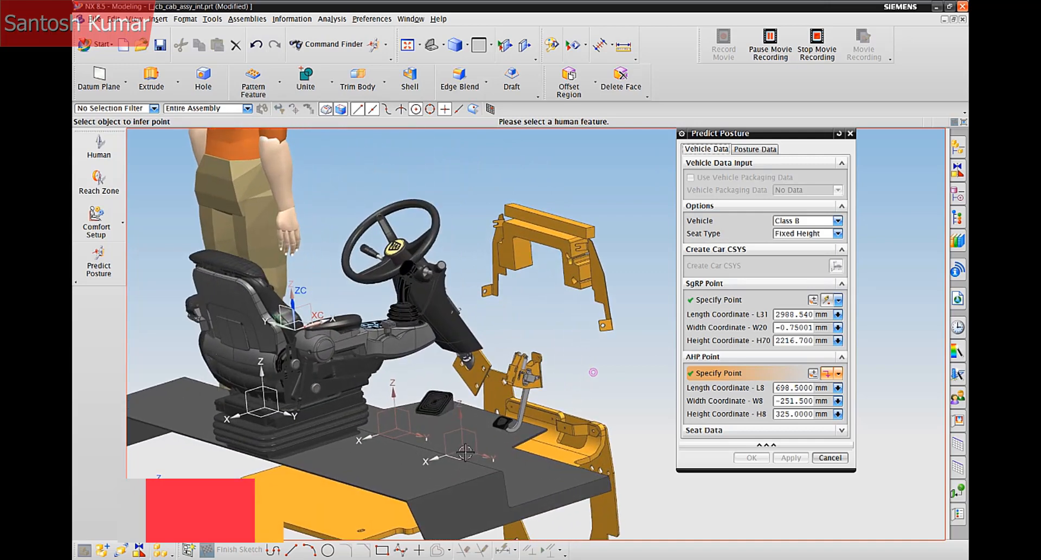
left_click(465, 452)
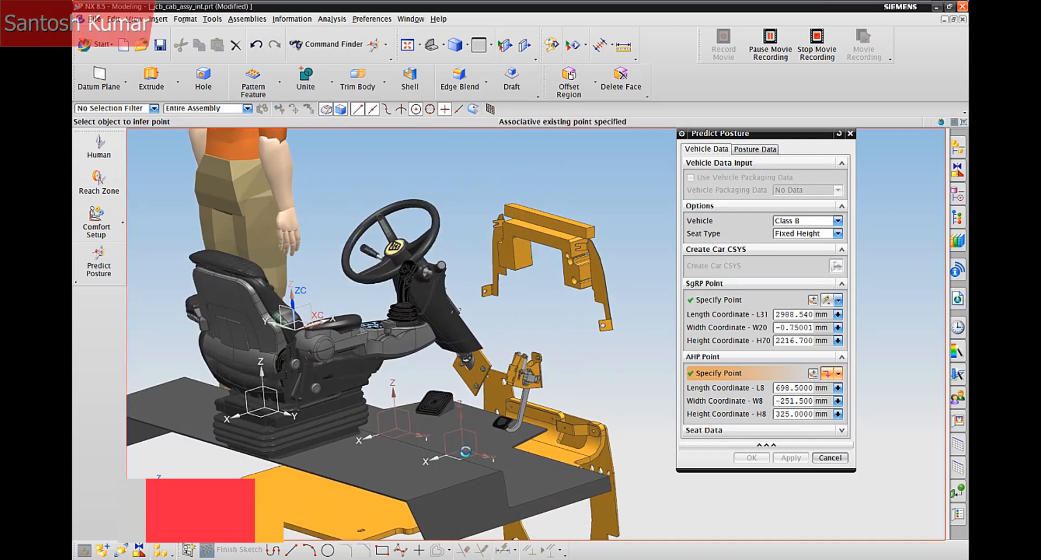
- Select the standing human and the steering wheel solid for the posture prediction
left_click(755, 149)
middle_click_drag(591, 363, 592, 361)
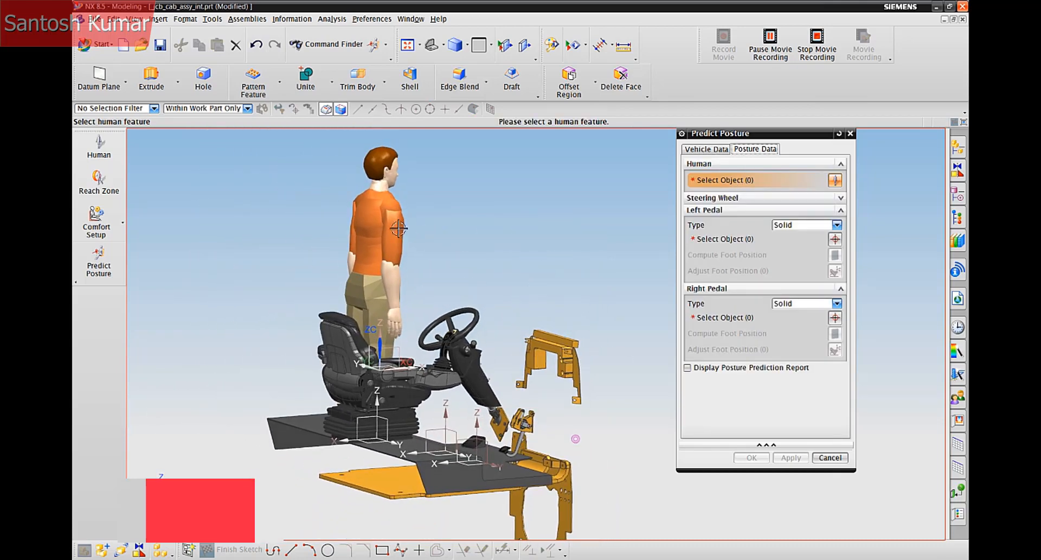
left_click(396, 228)
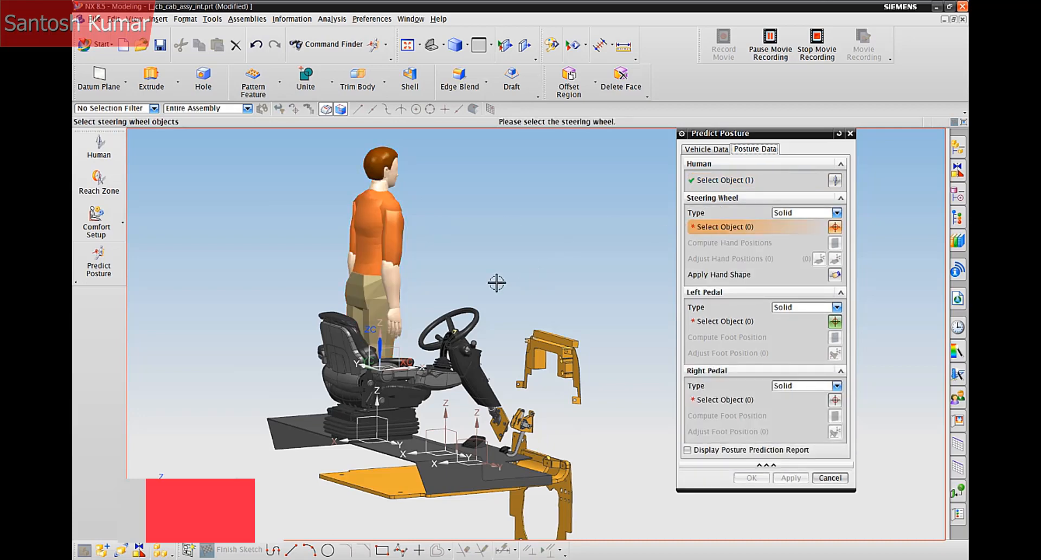
left_click(478, 315)
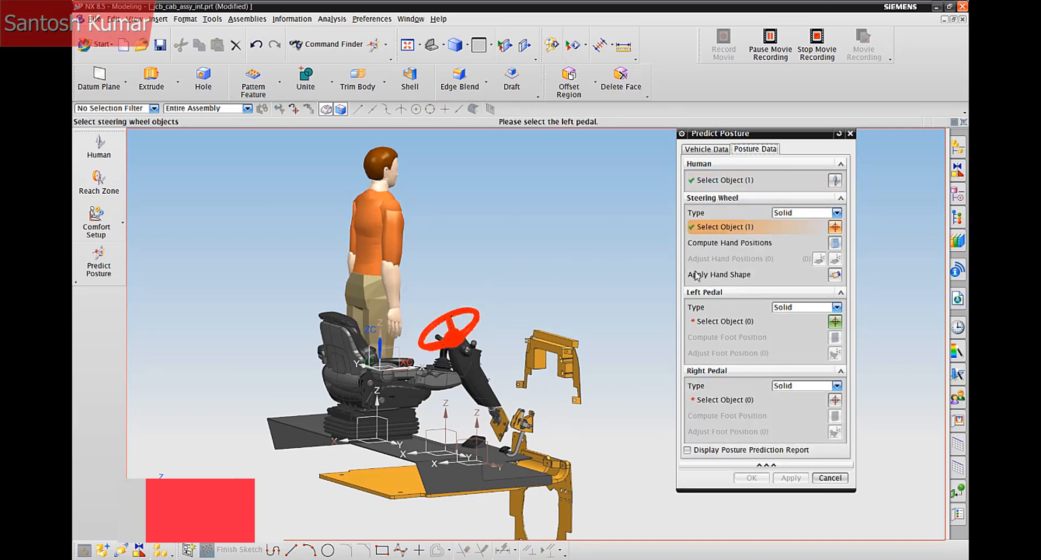
- Select the black floor pedal beside the steering column as the left pedal solid
left_click(732, 323)
scroll(460, 403, "up", 5)
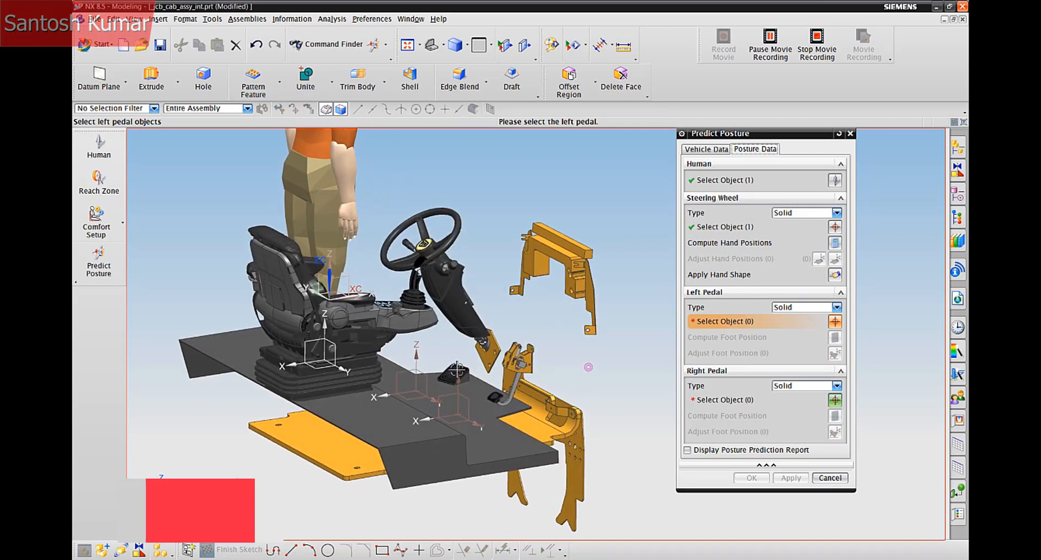
left_click(452, 369)
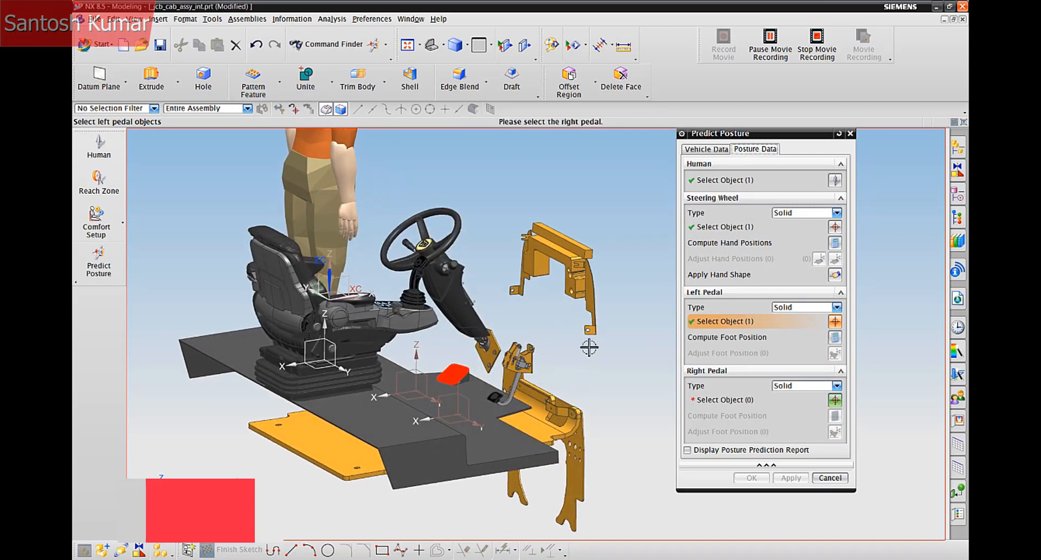
- Define the right pedal by SAE Data and compute its foot position
left_click(788, 386)
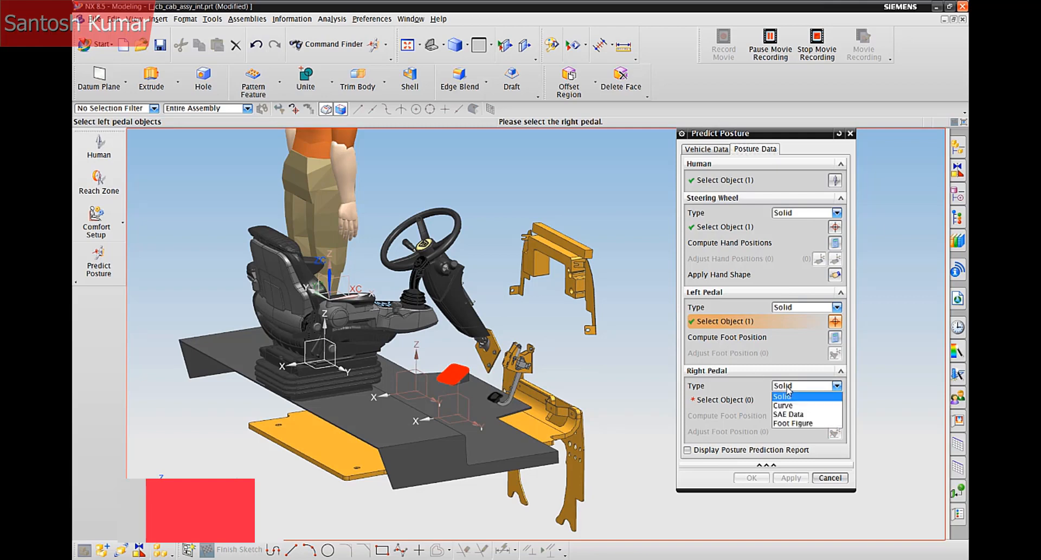
left_click(791, 415)
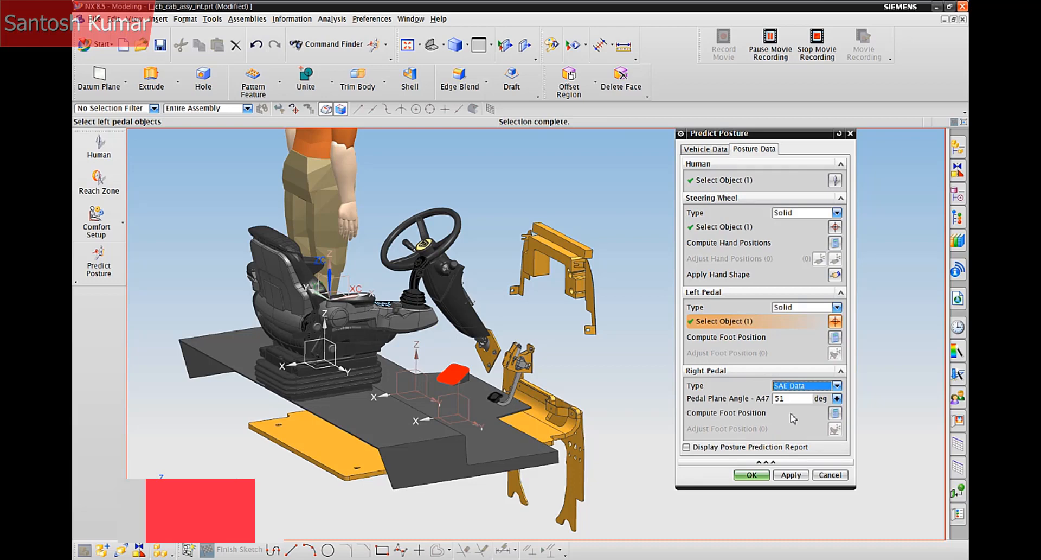
left_click(836, 414)
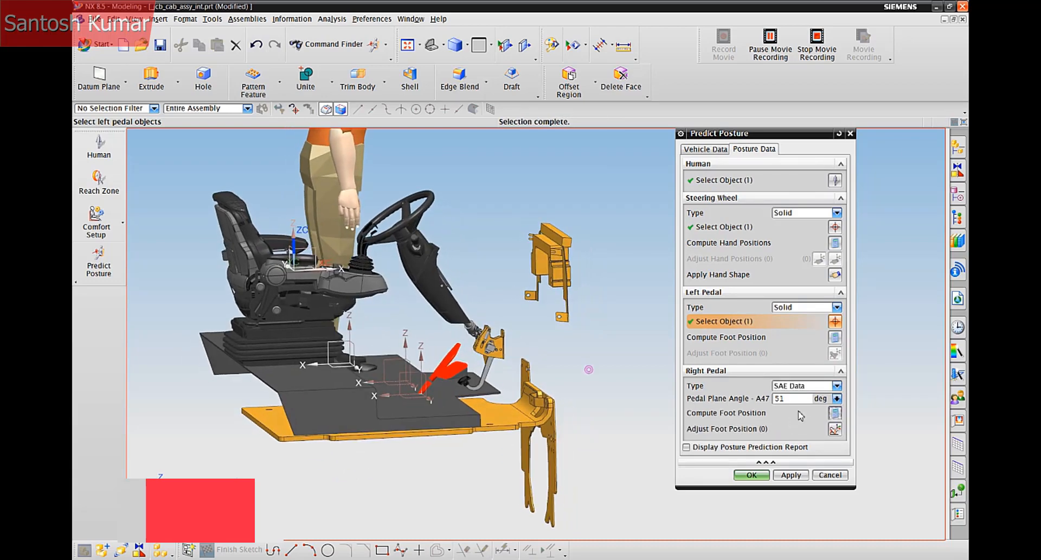
- Set the right pedal plane angle A47 to 30 degrees and recompute the foot position
double_click(794, 402)
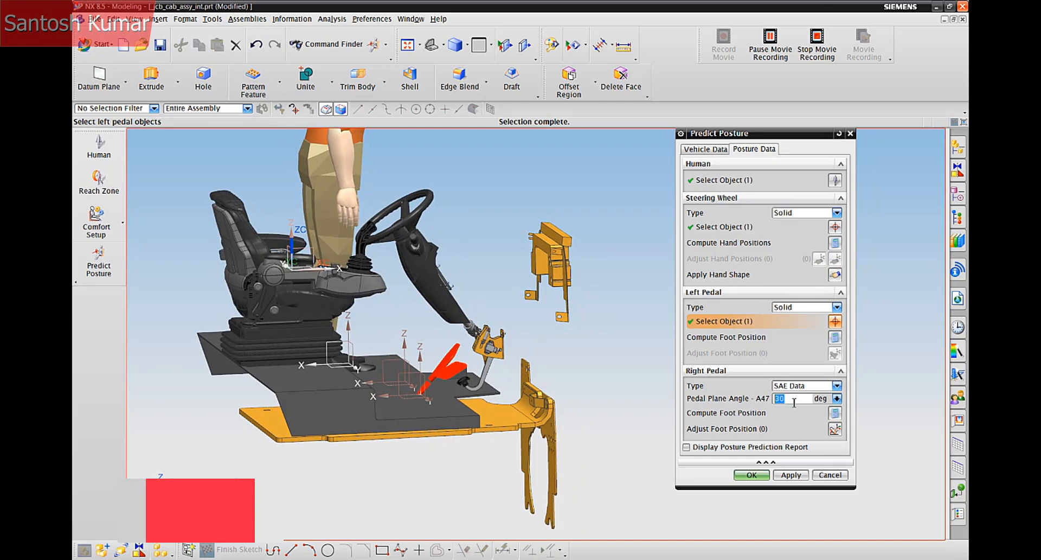
left_click(835, 414)
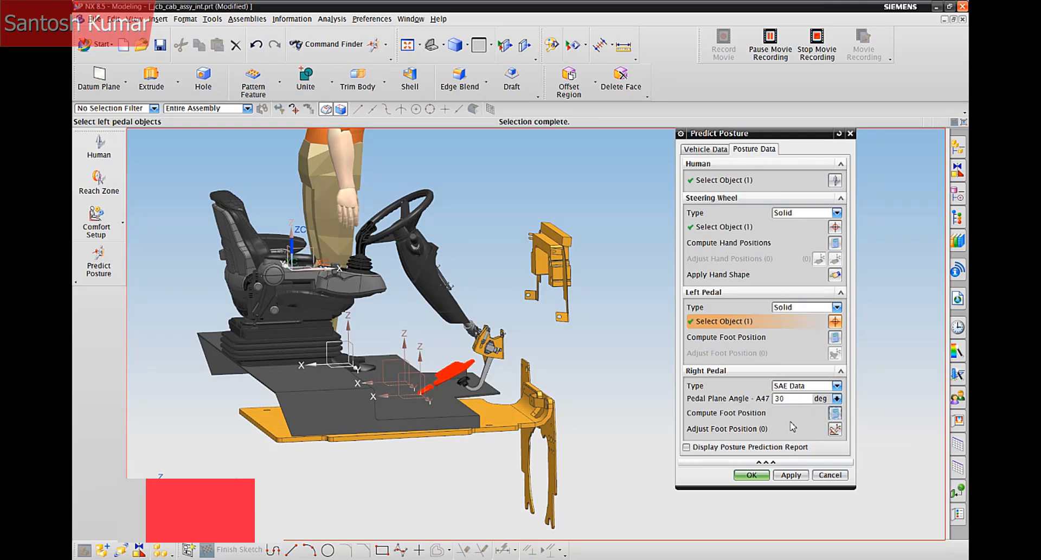
middle_click_drag(593, 372, 599, 427)
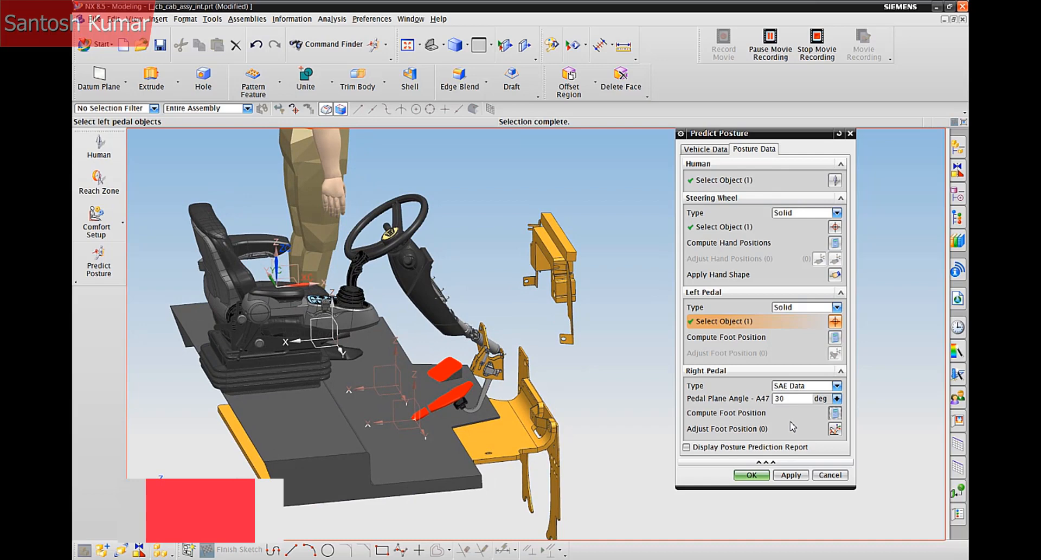
- Compute the left pedal's foot position and the hand positions on the steering wheel
left_click(835, 338)
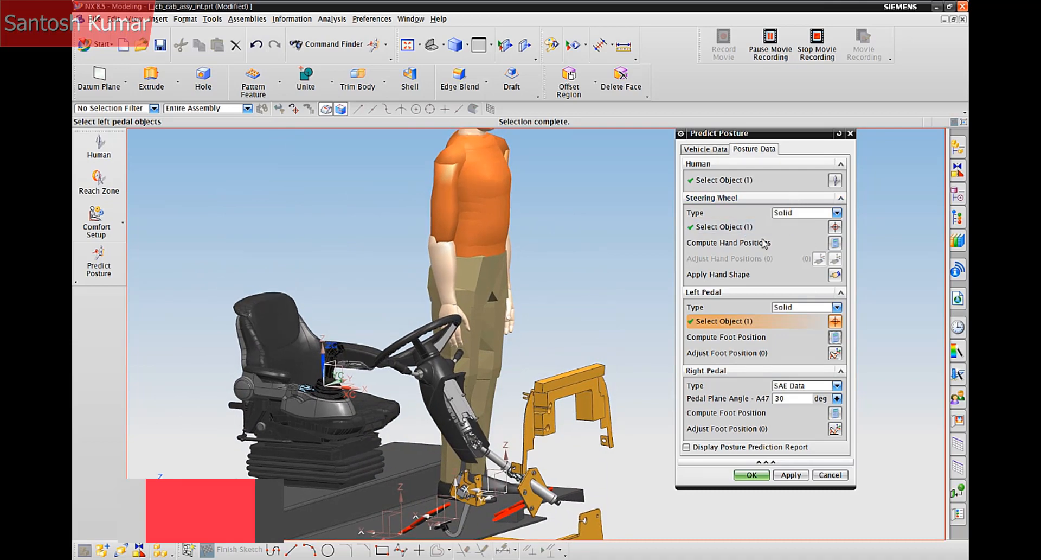
left_click(835, 244)
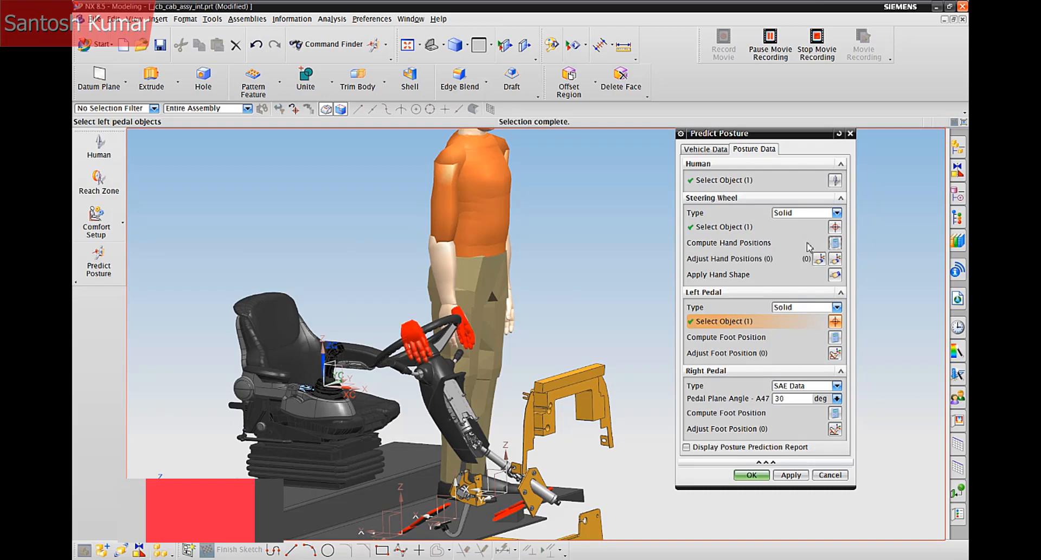
- Apply the fist quick hand shape to both hands from the Hand Shape Library
left_click(835, 275)
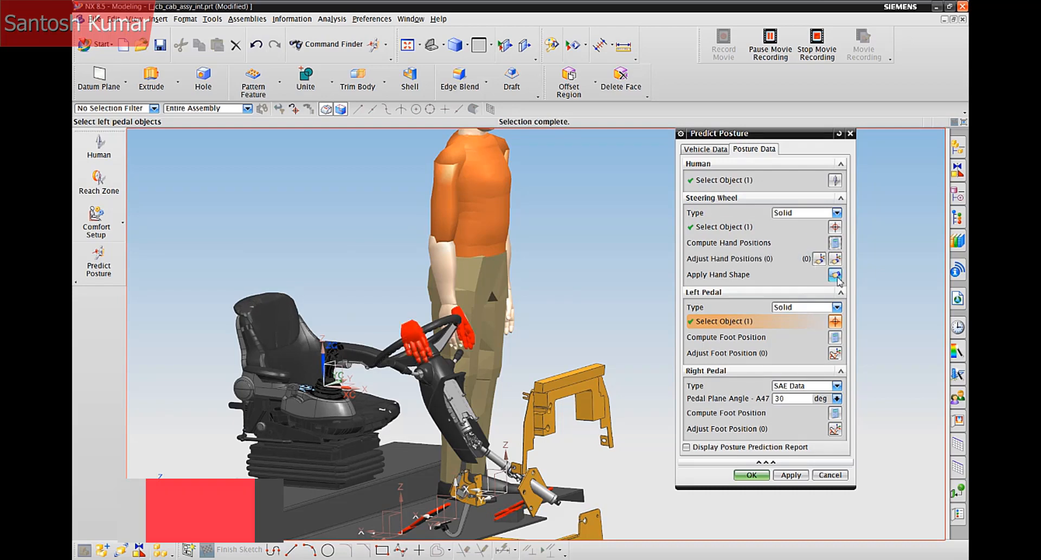
left_click(795, 160)
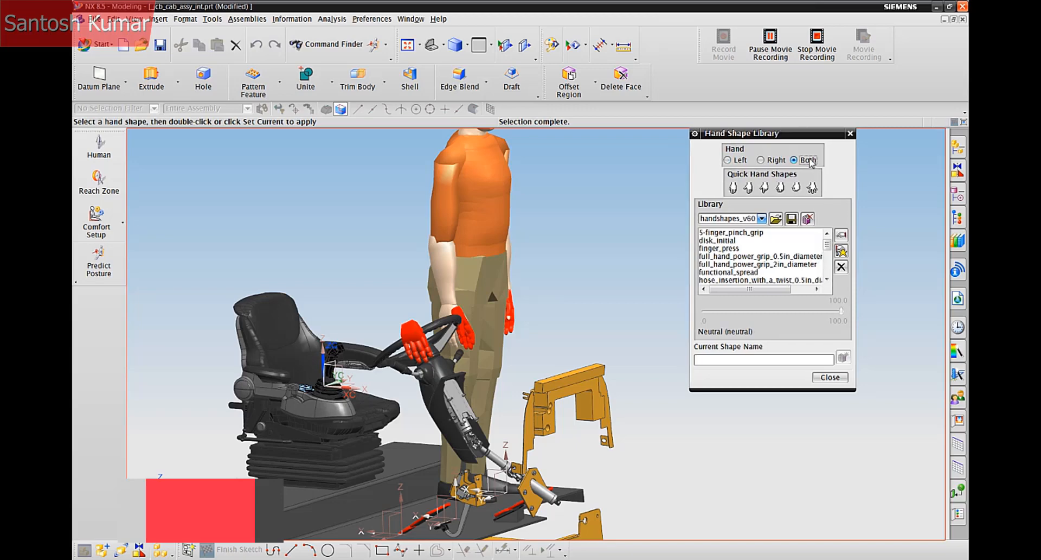
left_click(796, 187)
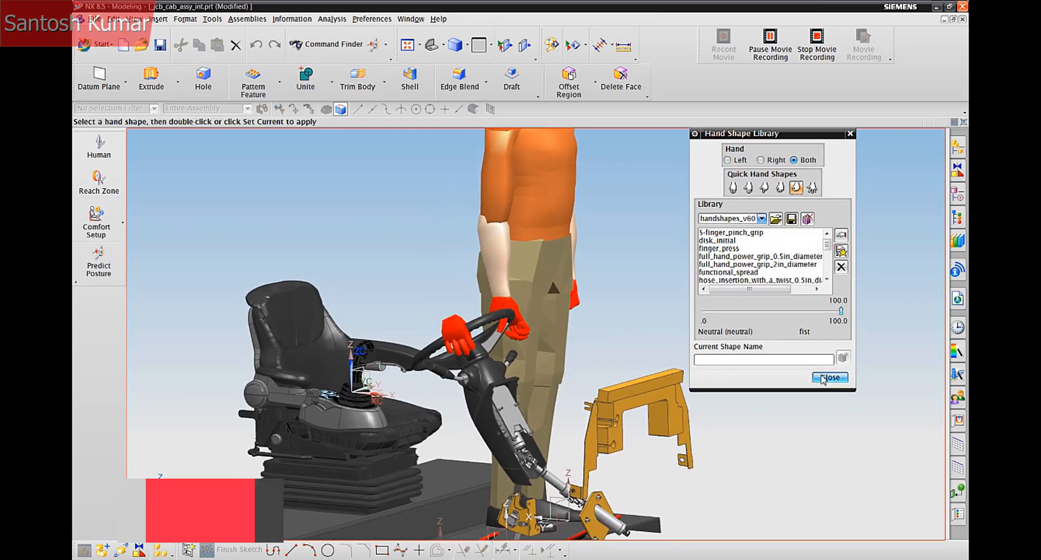
left_click(830, 377)
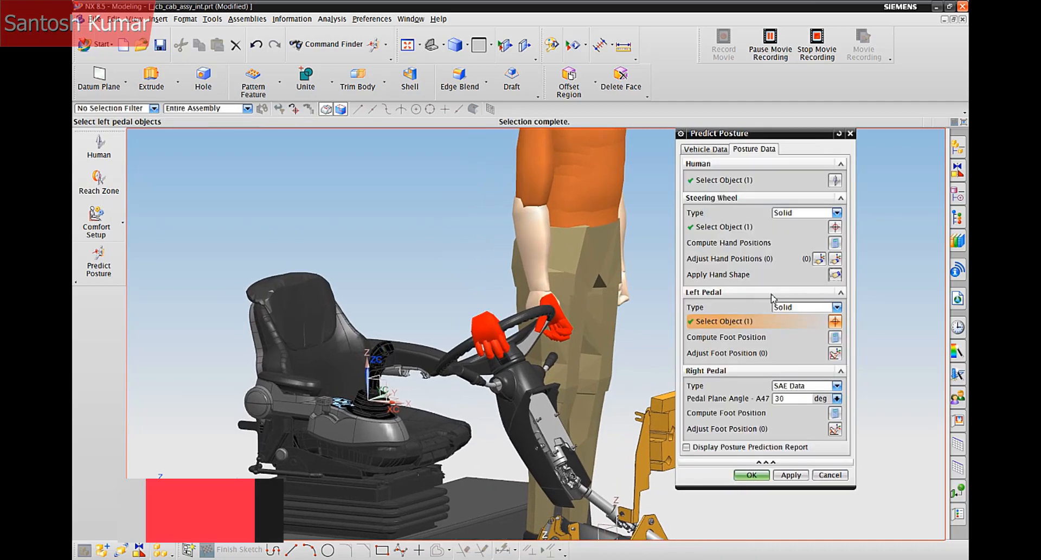
- Adjust the positions of both hands on the steering wheel and run the posture prediction
left_click(820, 258)
left_click_drag(536, 356, 554, 352)
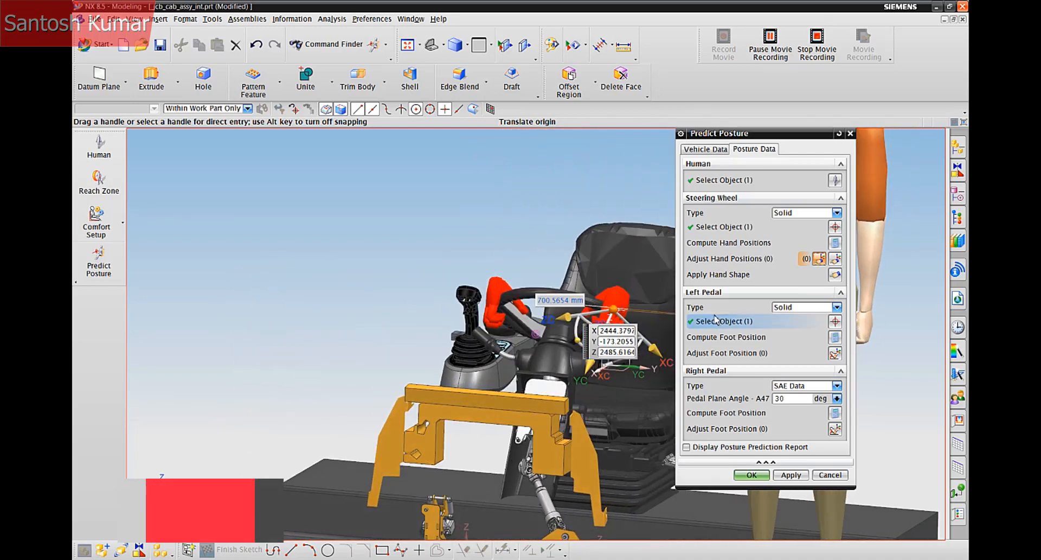
left_click(836, 258)
left_click_drag(448, 322, 458, 342)
left_click(752, 474)
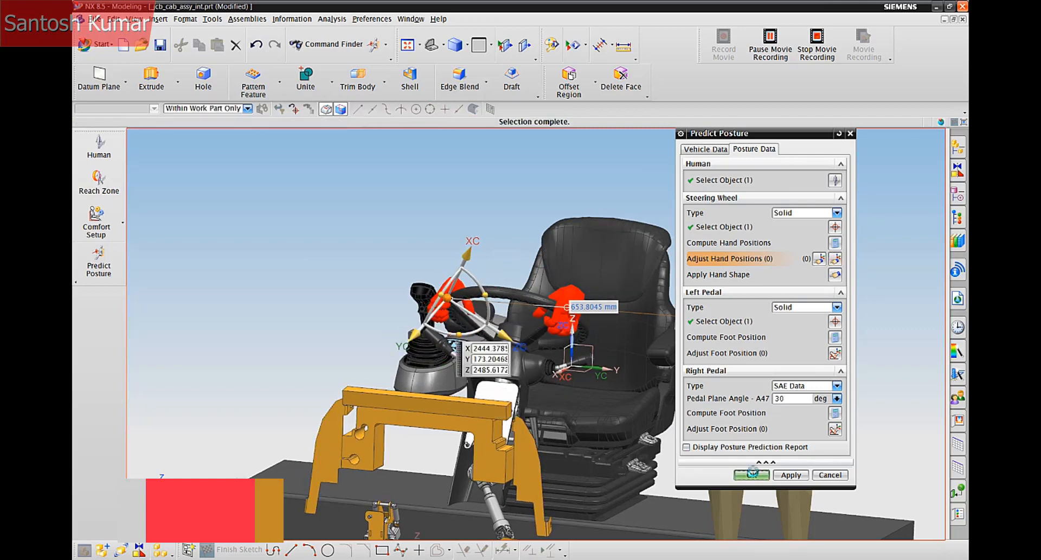
- Stop the movie recording with the seated driver in view
scroll(765, 404, "down", 1)
middle_click_drag(764, 403, 770, 293)
left_click(813, 40)
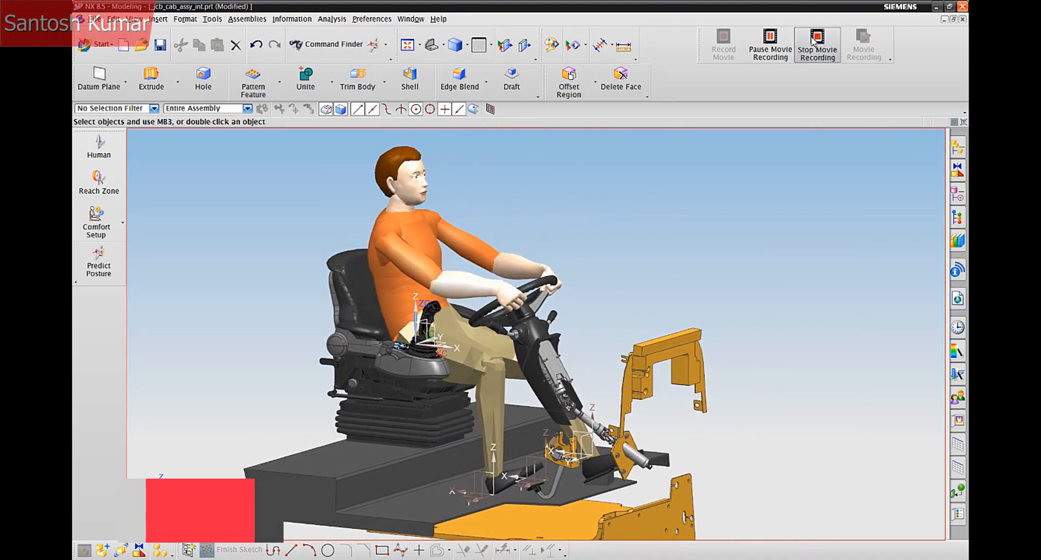